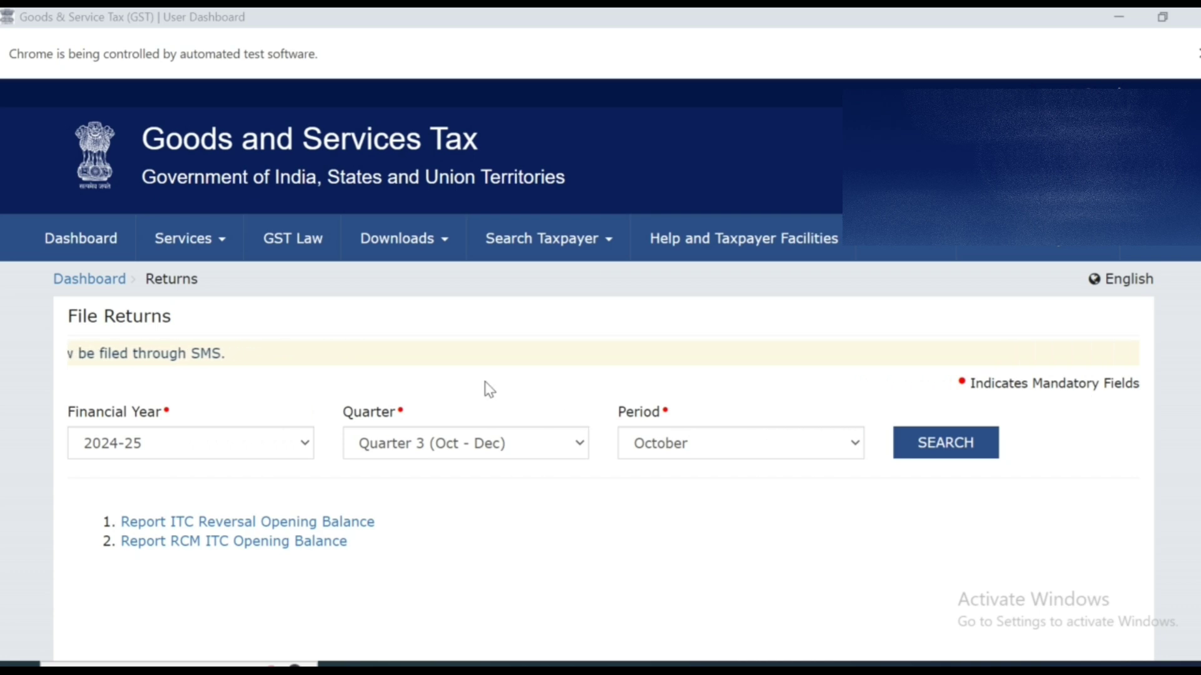
Search the 2024-25 returns for Quarter 2 (Jul - Sep), period September.
scroll(486, 382, "down", 2)
scroll(486, 382, "up", 2)
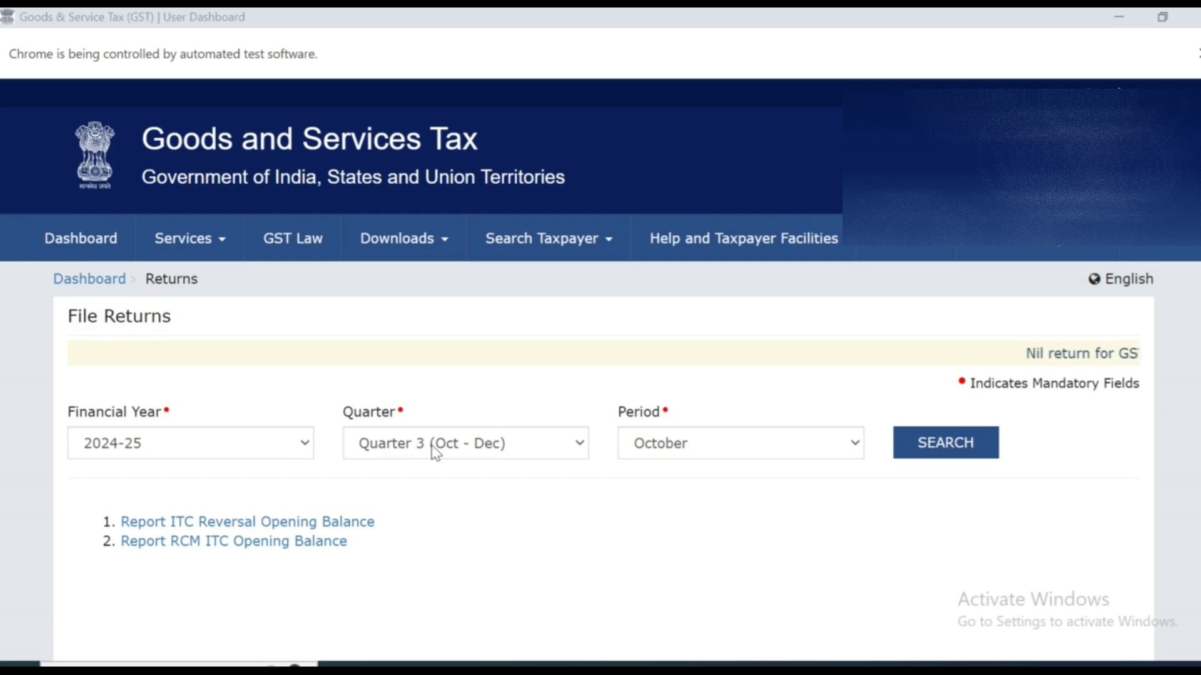
left_click(409, 444)
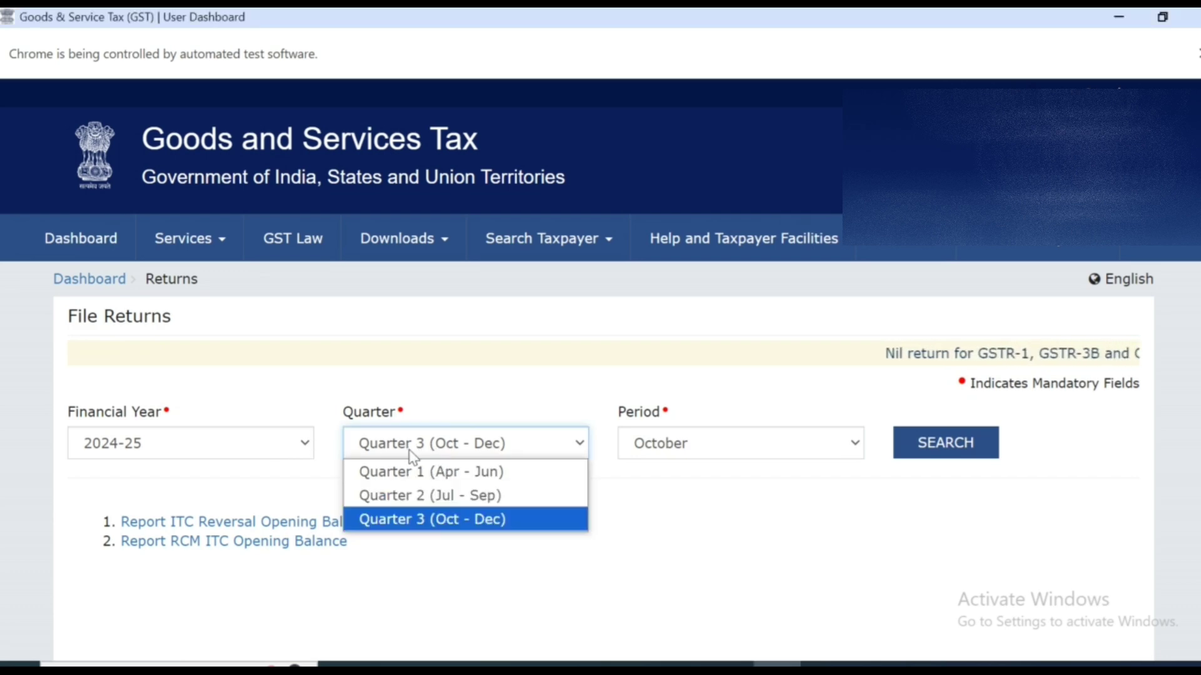
left_click(424, 493)
left_click(930, 452)
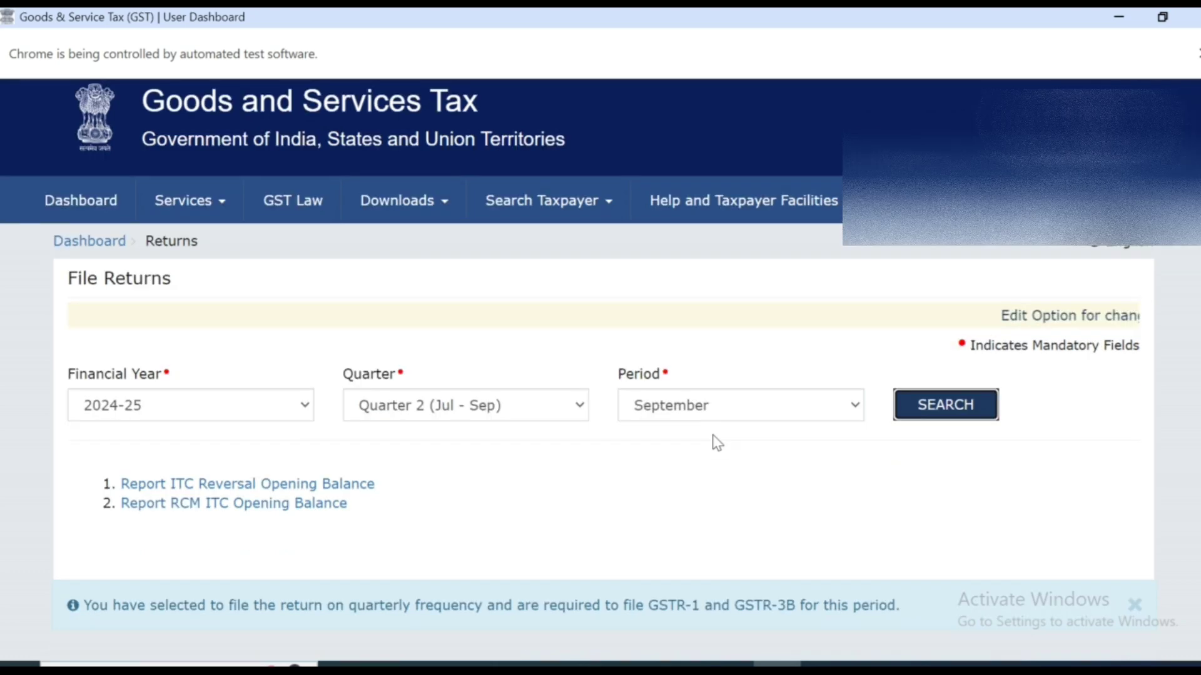
Open the quarterly GSTR-3B return for online preparation.
scroll(716, 443, "down", 7)
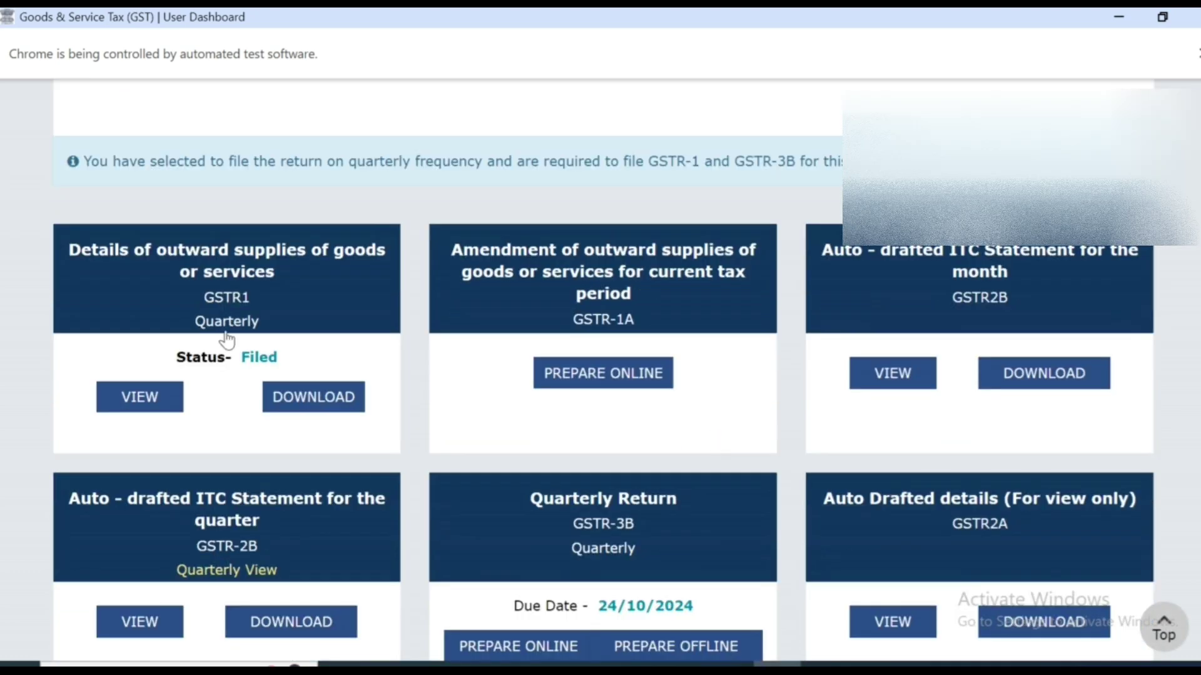
scroll(504, 375, "down", 2)
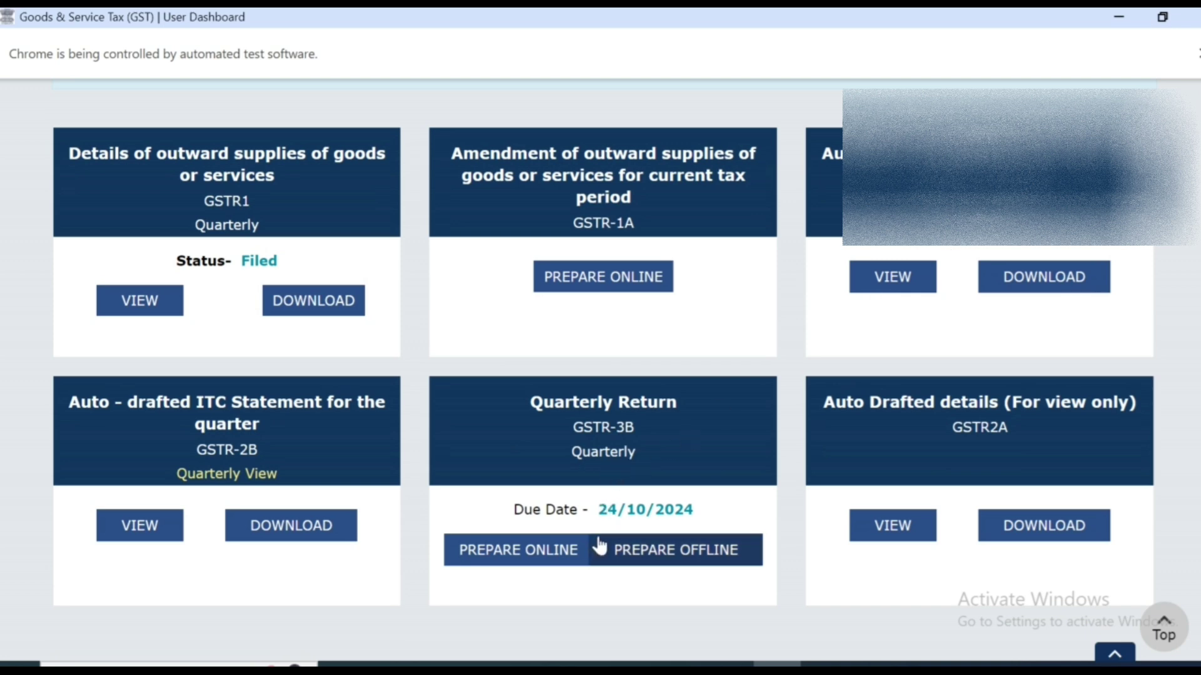
left_click(544, 558)
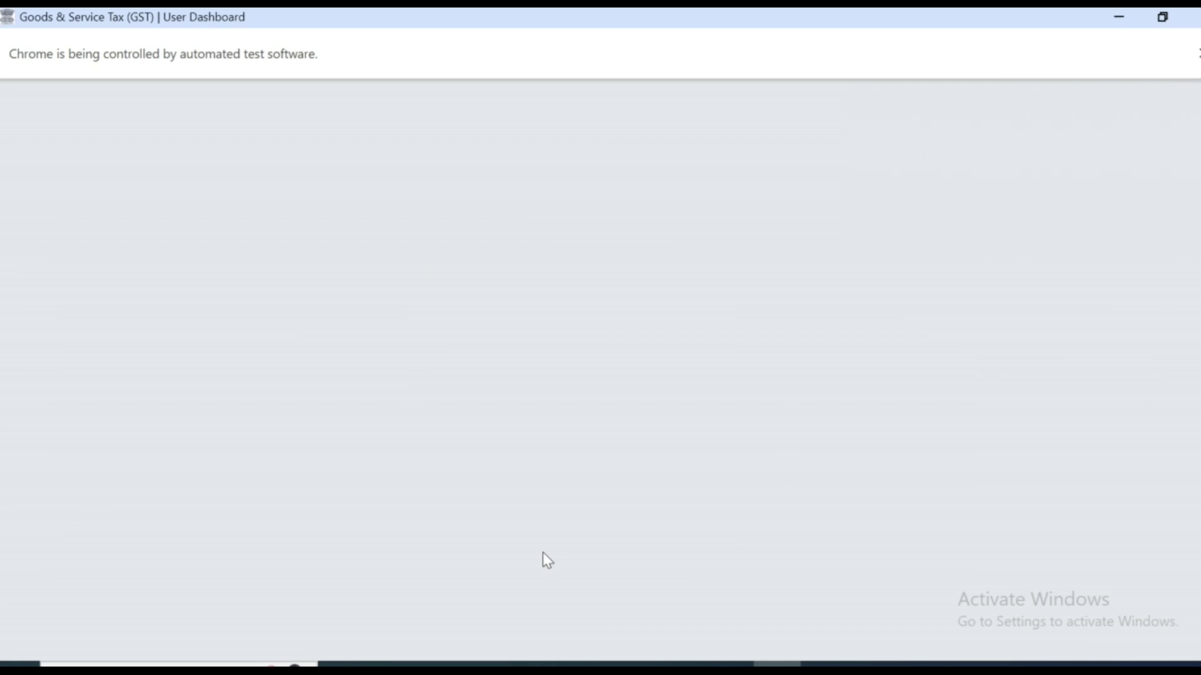
Open table 3.1 Tax on outward and reverse charge inward supplies and accept the IGST export refund guidelines.
scroll(787, 582, "down", 3)
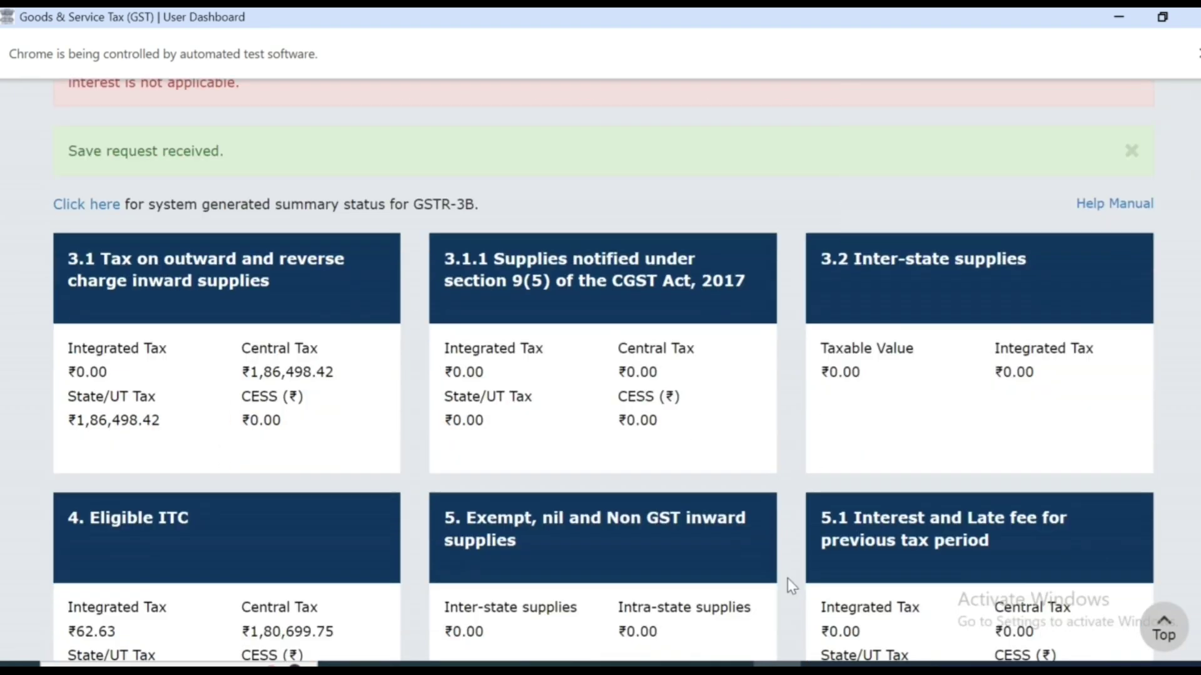
scroll(787, 579, "down", 1)
scroll(786, 579, "down", 2)
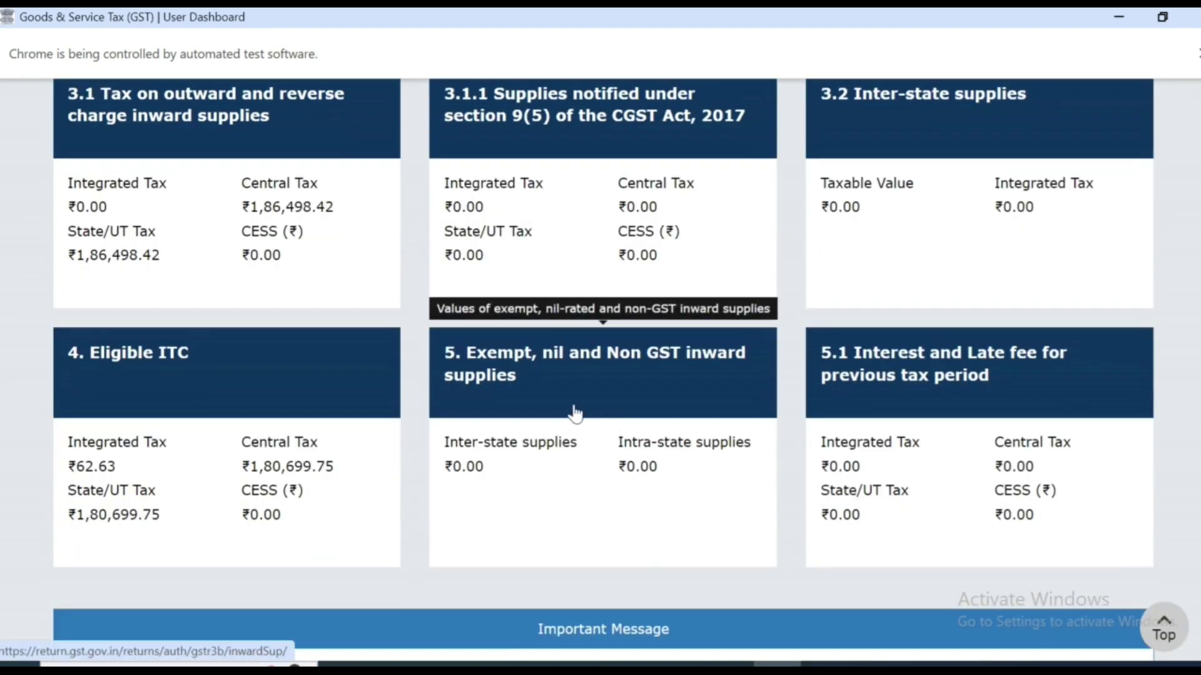
scroll(575, 413, "up", 2)
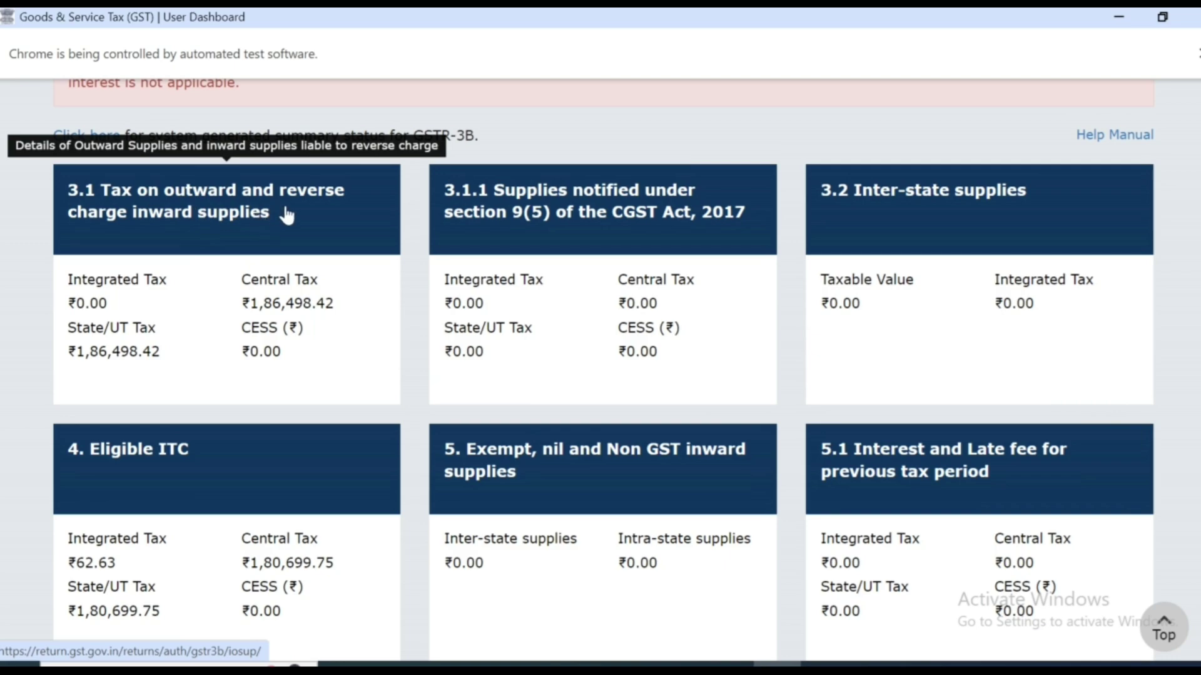
left_click(315, 289)
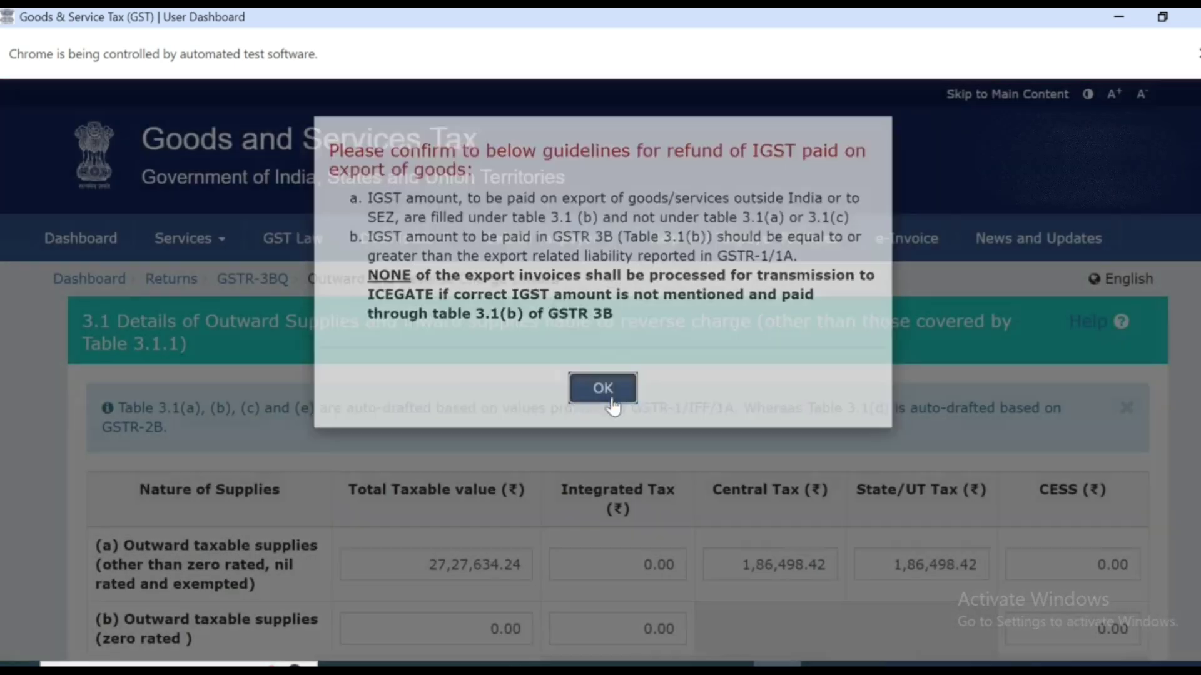
left_click(609, 401)
Switch to the 3B SEP 24 workbook in Excel and check the total taxable value of outward taxable supplies in E9.
scroll(611, 397, "down", 2)
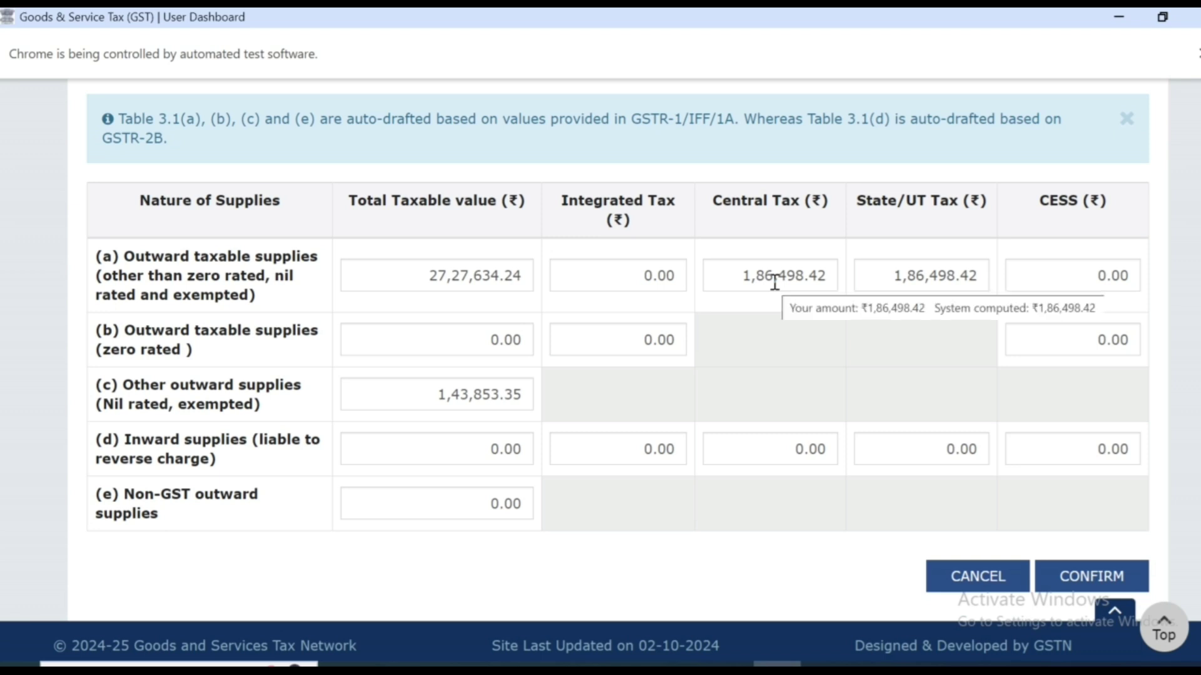
mouse_move(728, 666)
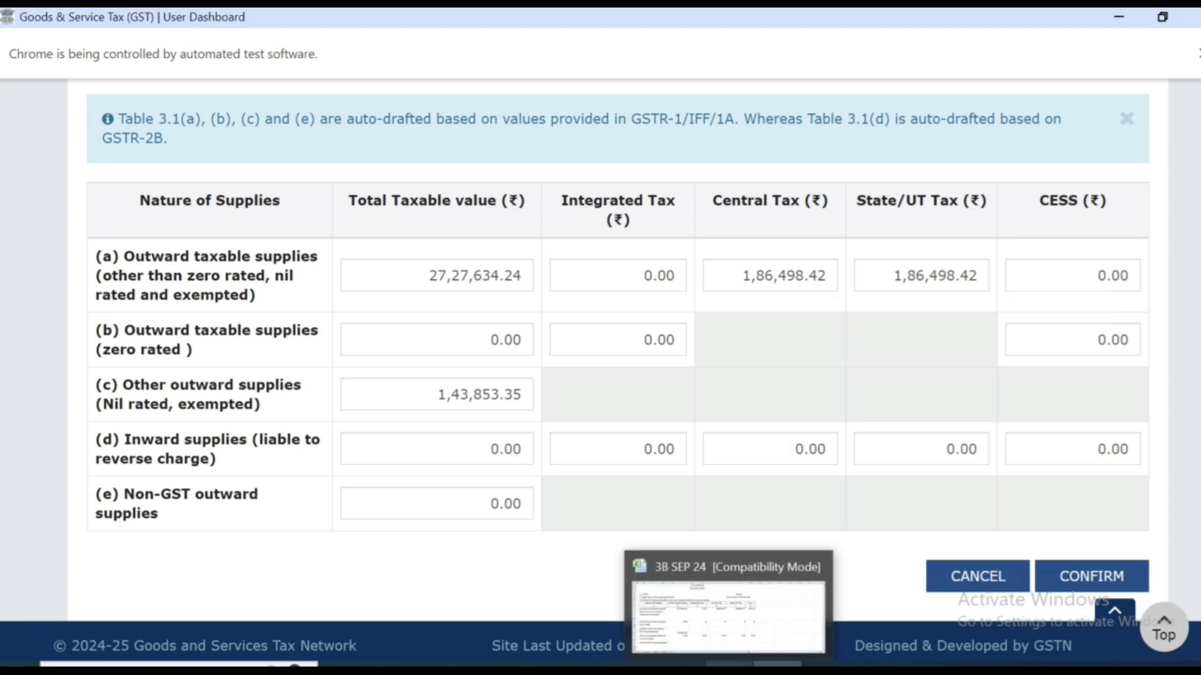
left_click(728, 616)
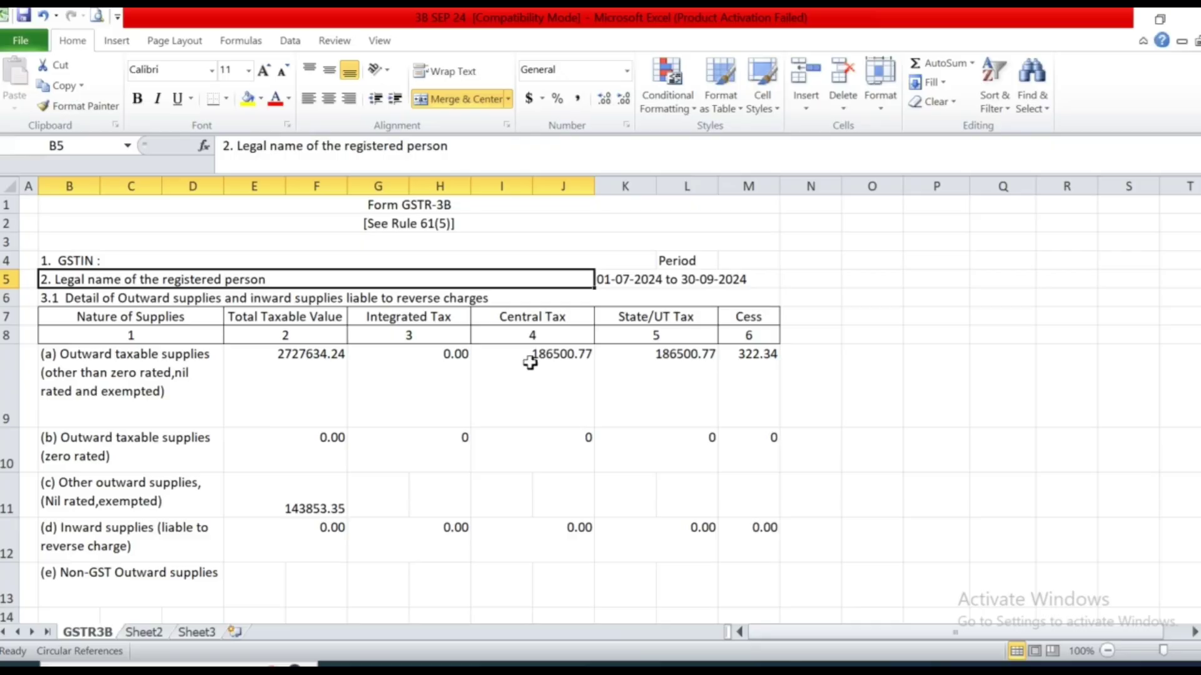
left_click(311, 361)
scroll(418, 370, "down", 2)
scroll(418, 370, "up", 1)
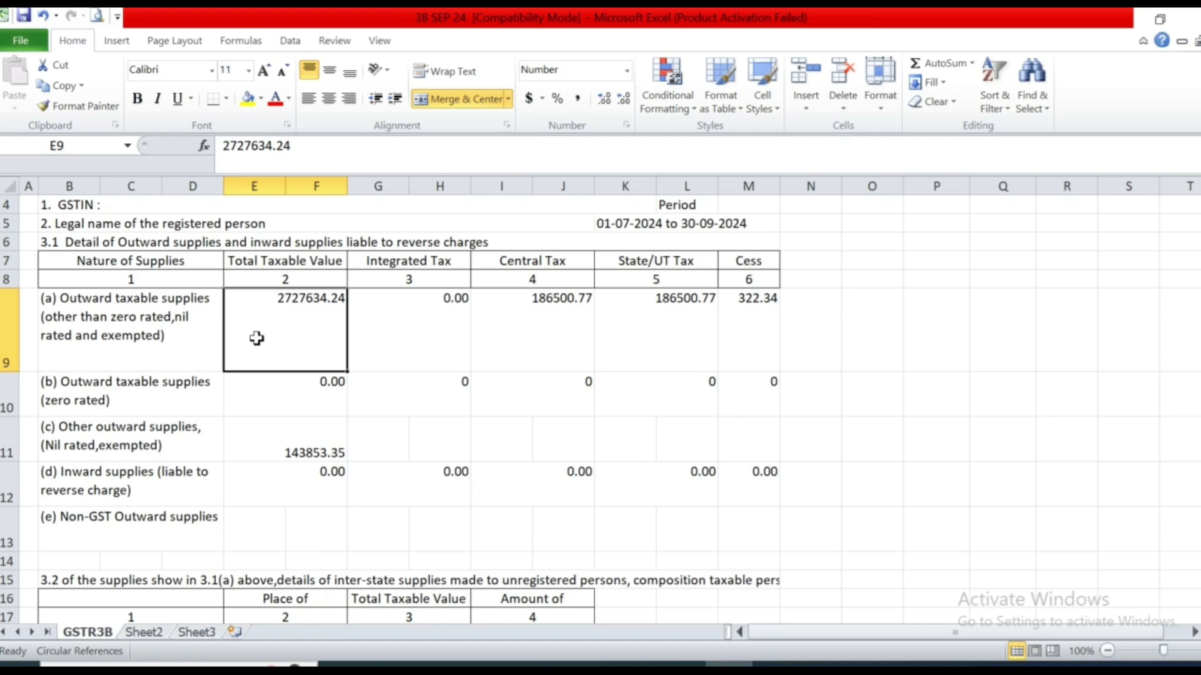
scroll(421, 335, "up", 1)
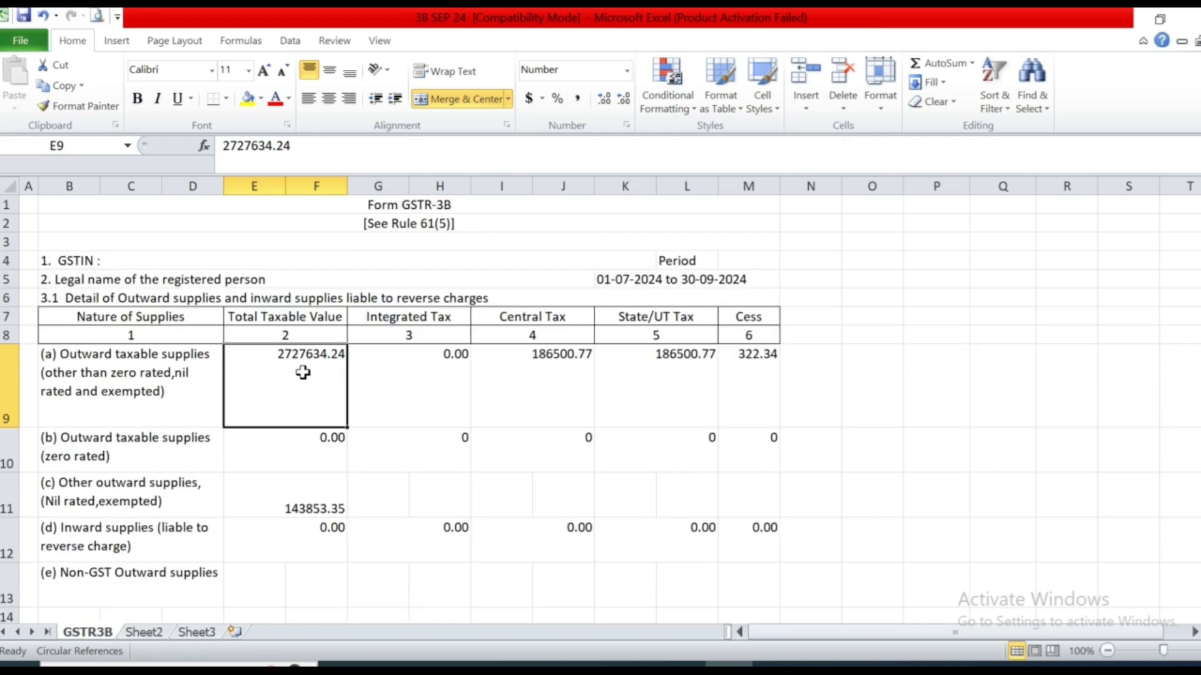
Compare the central and state tax of outward taxable supplies between the GST portal and the Excel sheet.
key("alt+Tab")
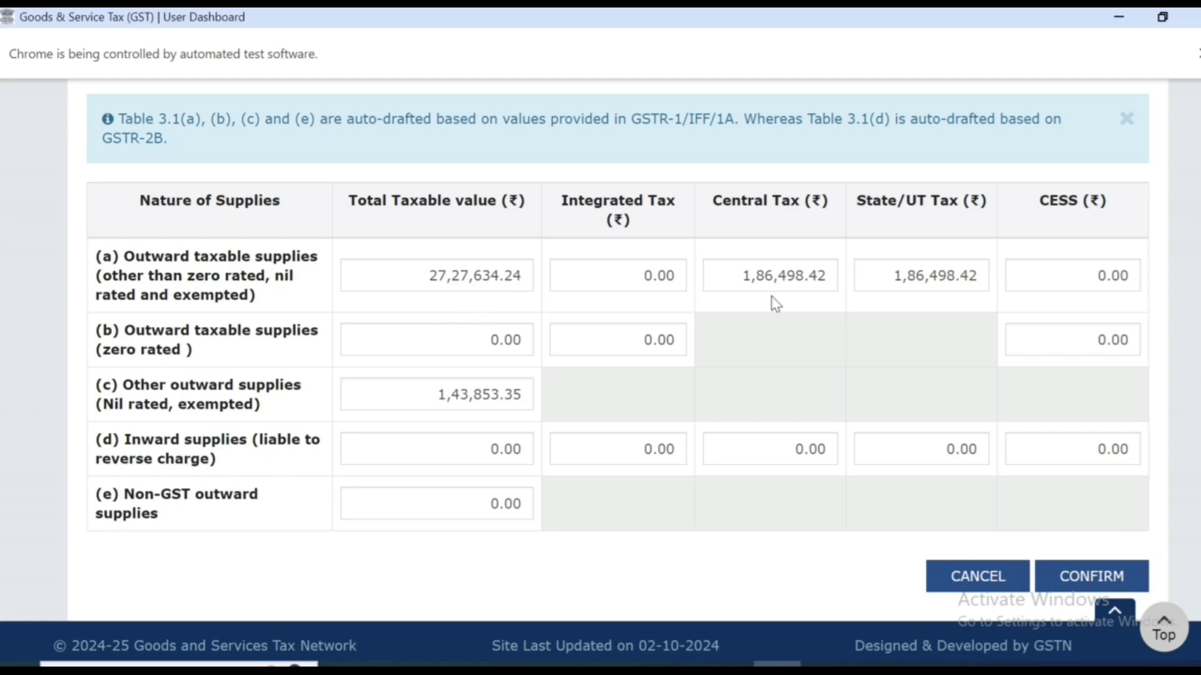
key("alt+Tab")
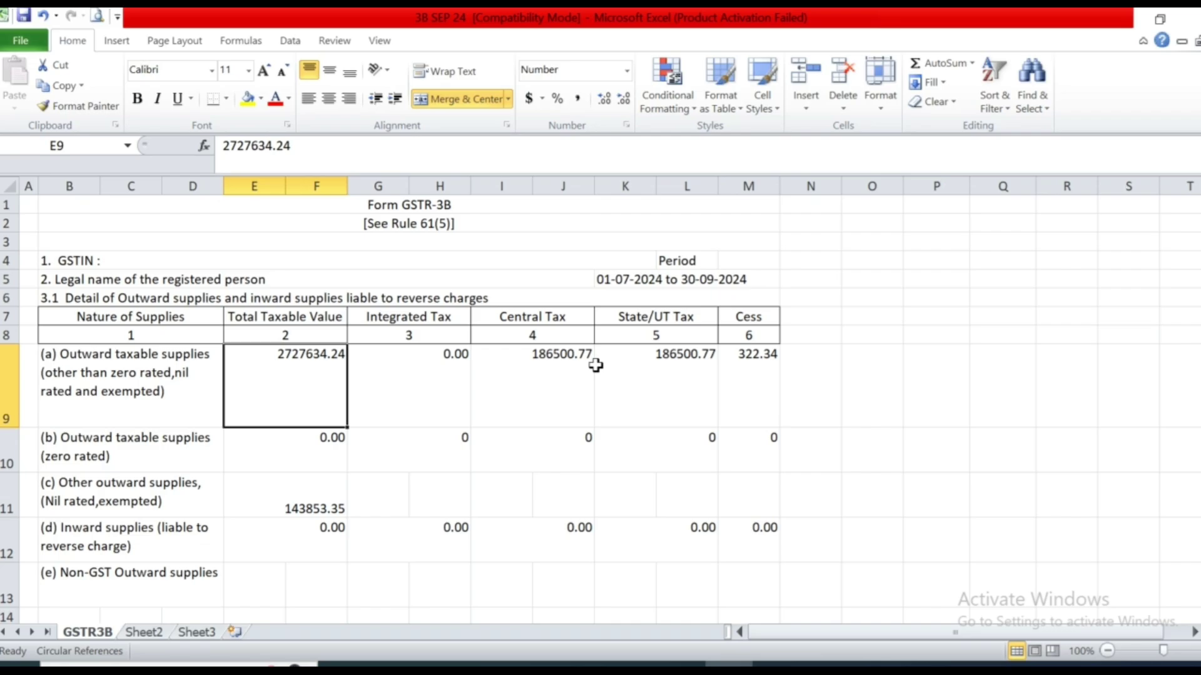
key("alt+Tab")
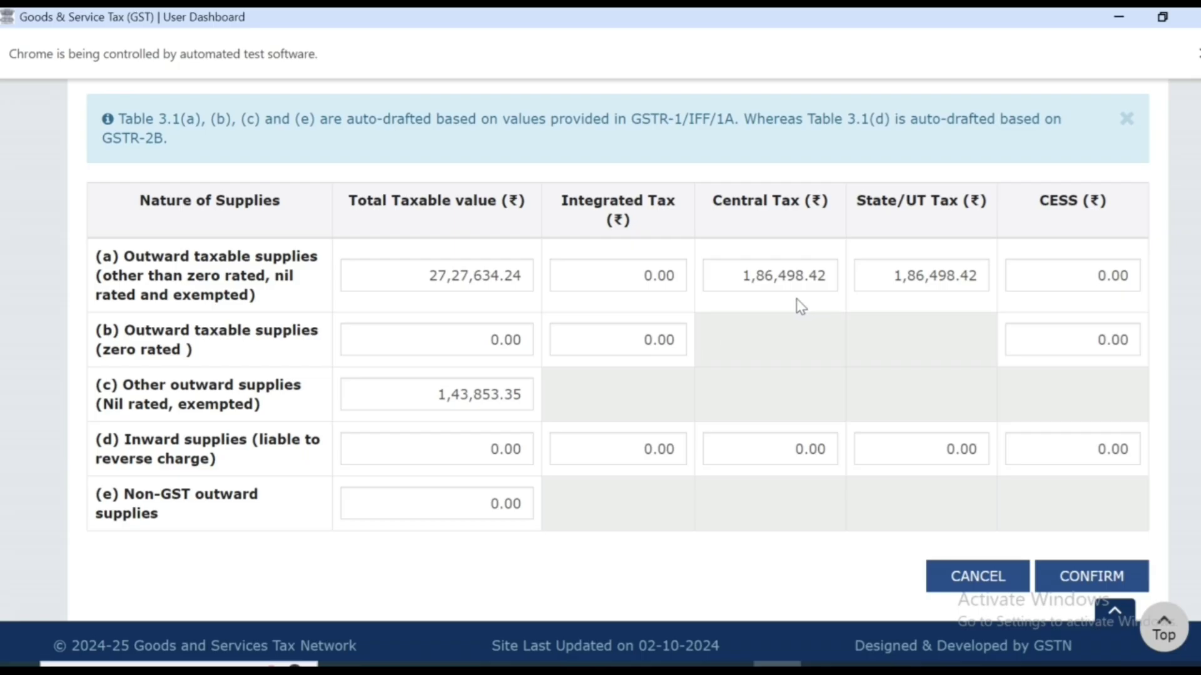
mouse_move(789, 285)
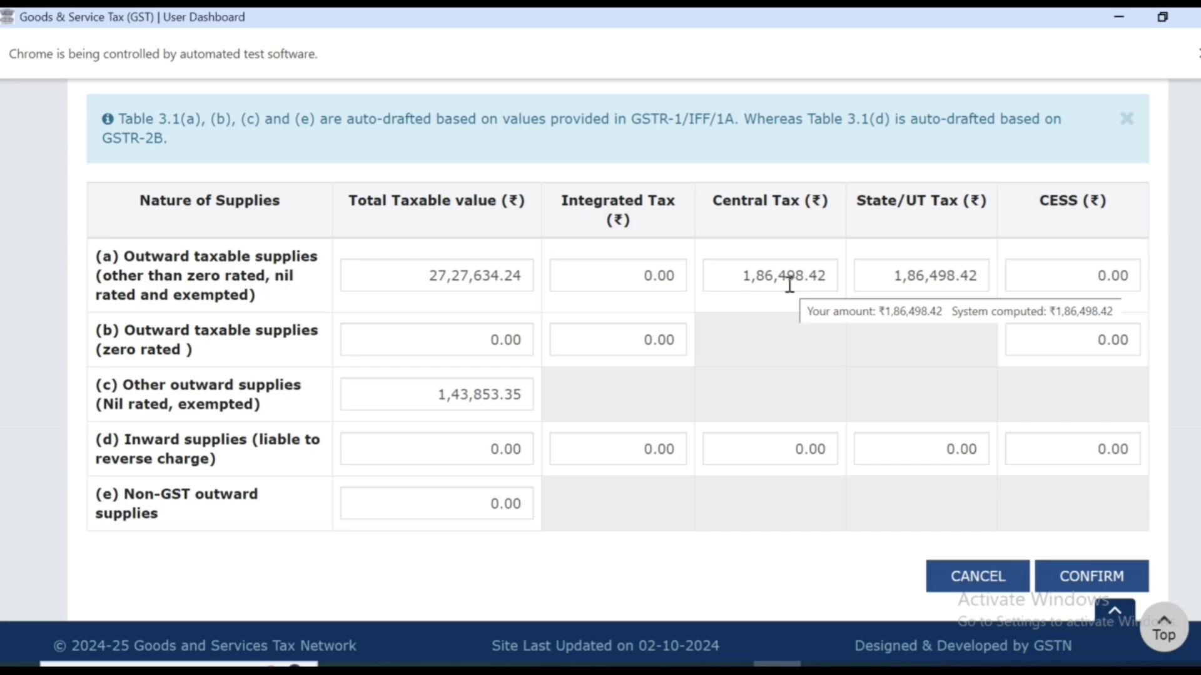
key("alt+Tab")
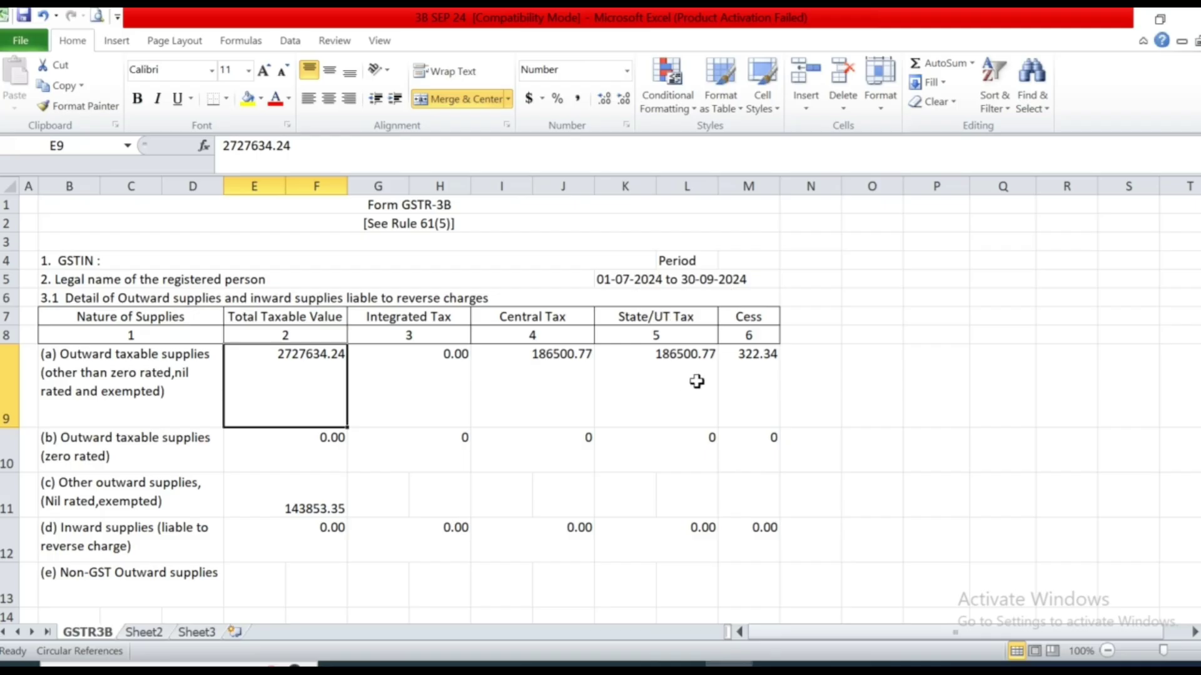
Compare the nil-rated/exempted outward supplies and the reverse charge inward supplies on the GST portal with E11 and E12 in Excel.
key("alt+Tab")
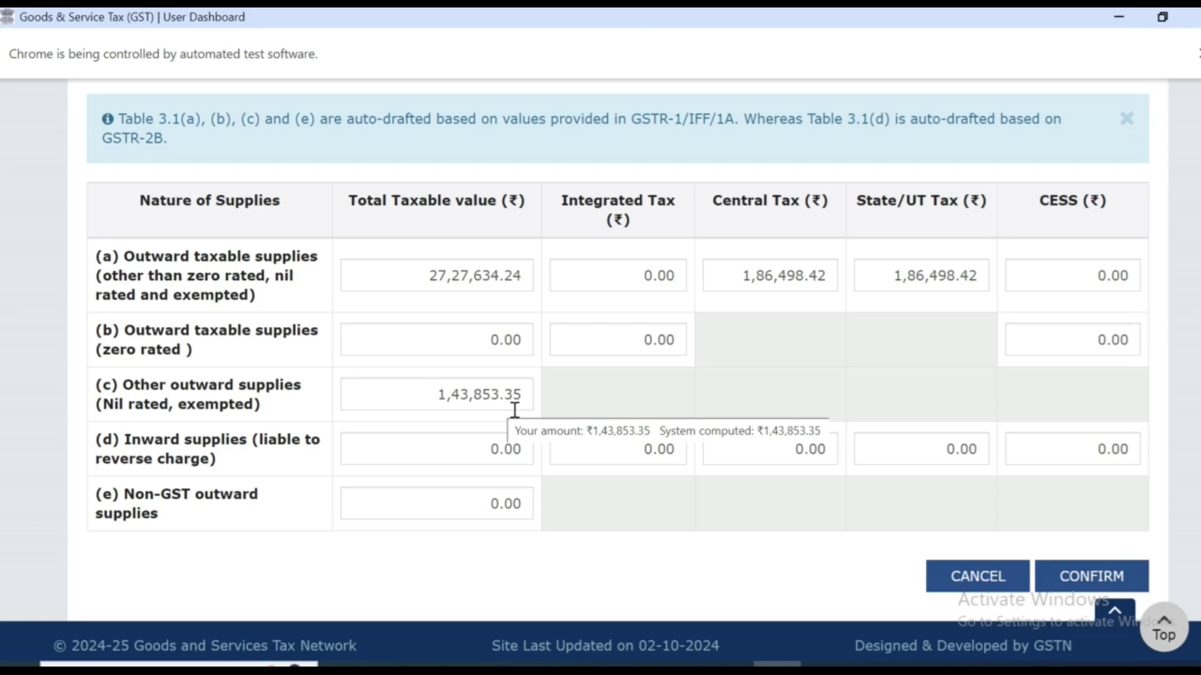
key("alt+Tab")
left_click(331, 509)
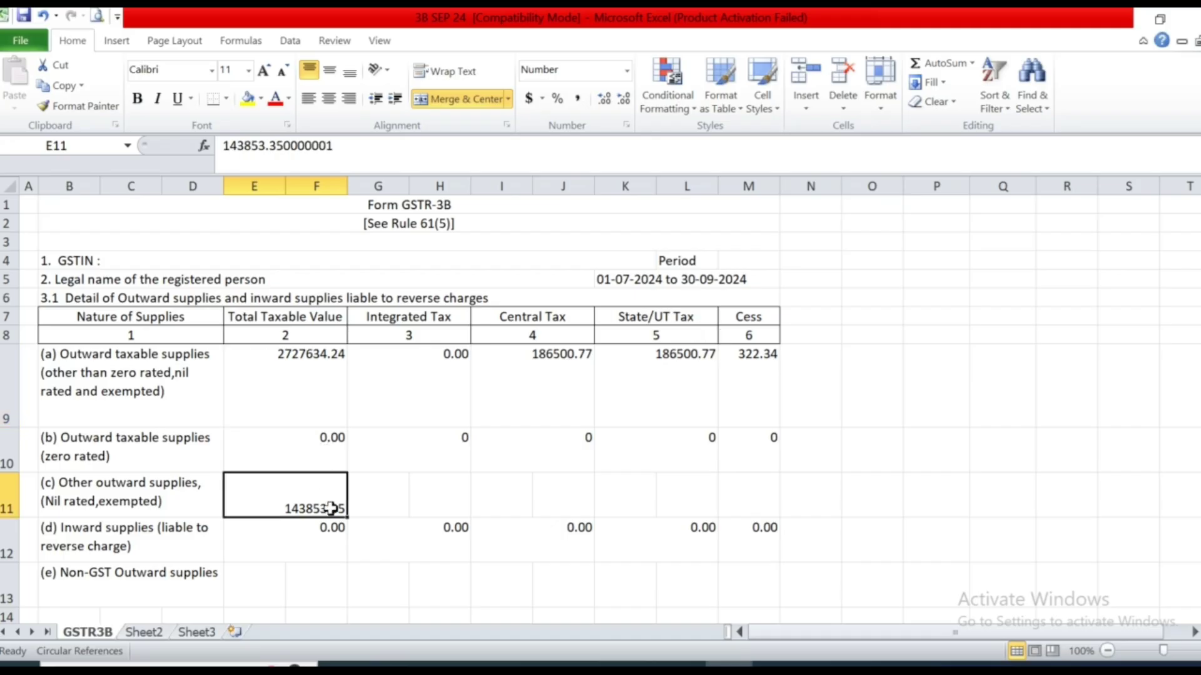
key("alt+Tab")
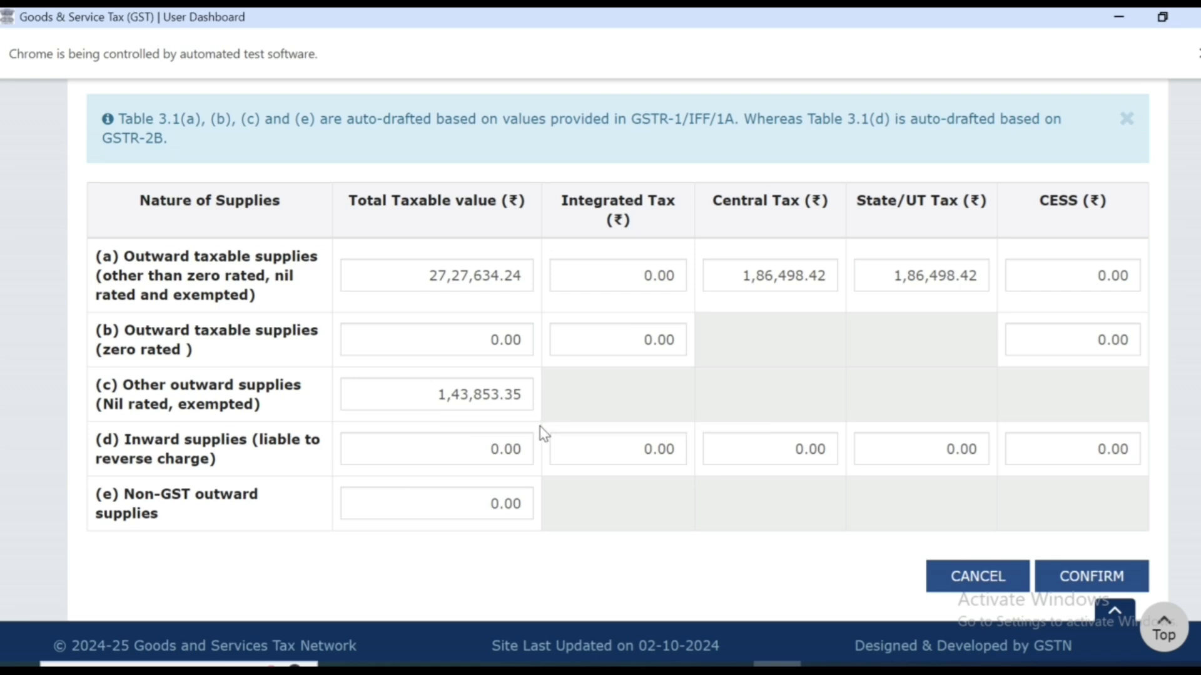
scroll(539, 429, "down", 1)
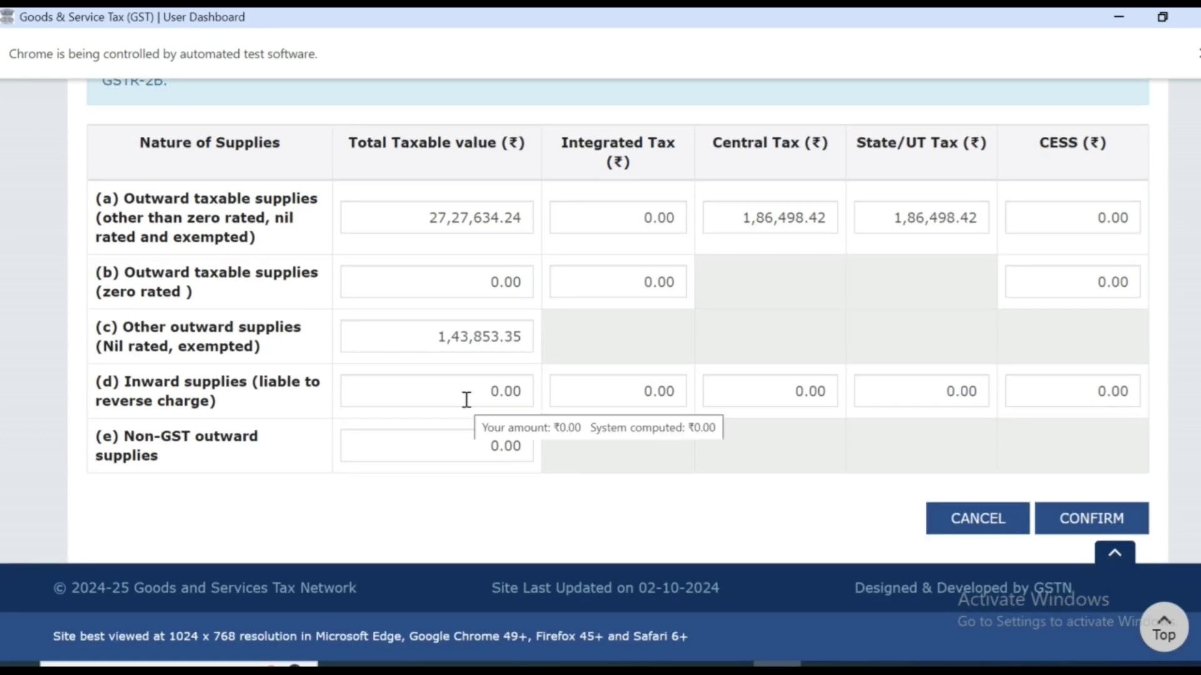
key("alt+Tab")
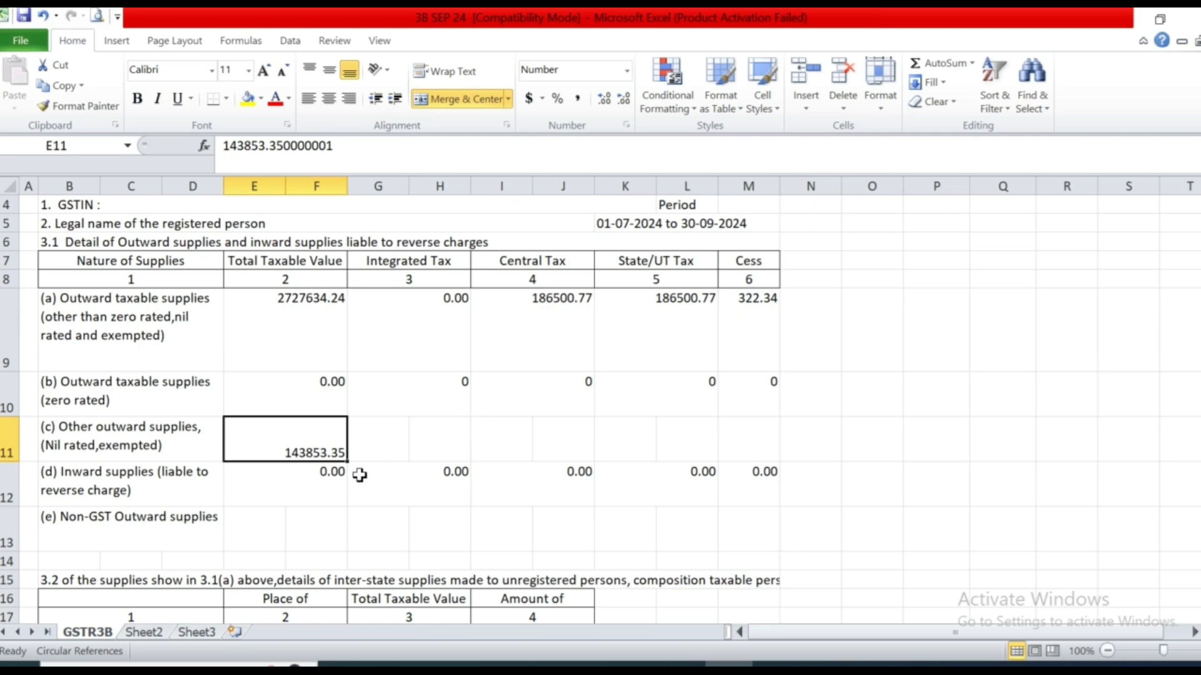
left_click(318, 489)
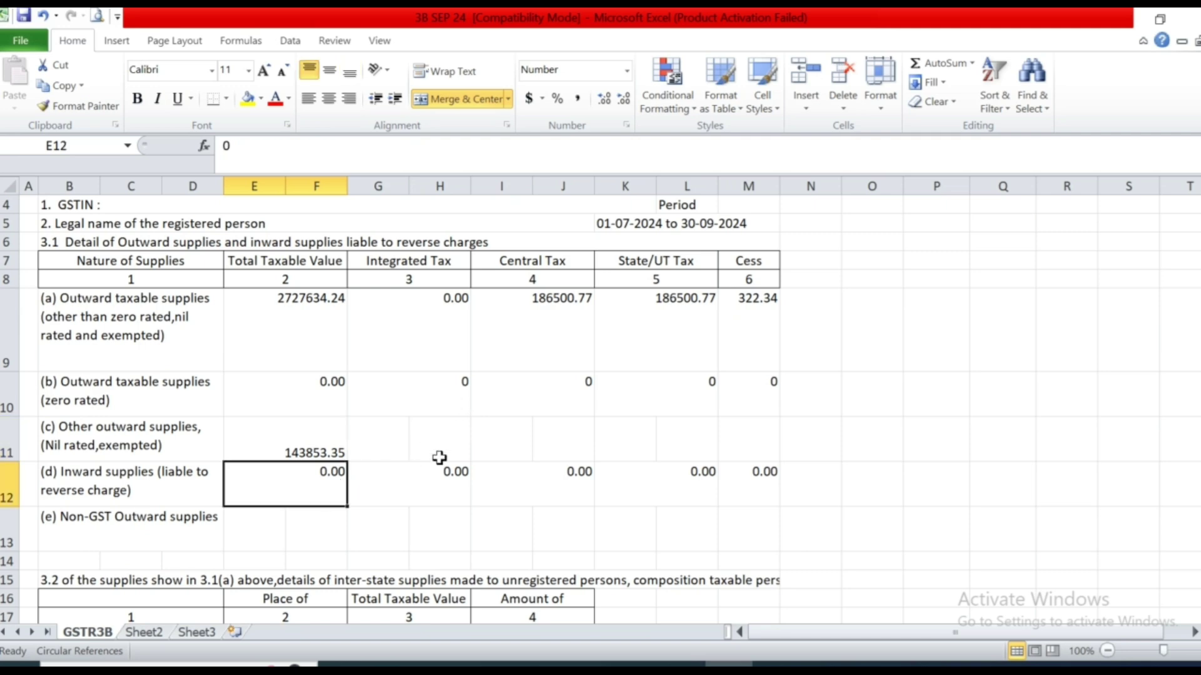
key("alt+Tab")
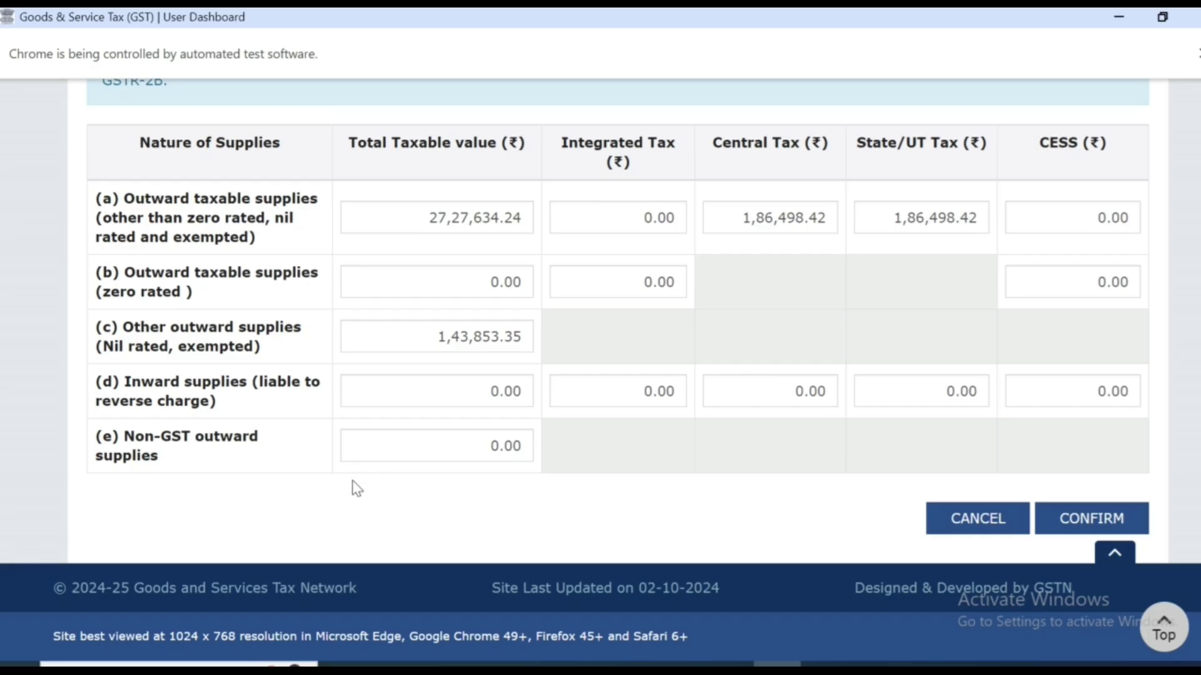
Leave the reverse charge inward supplies at 0.00 and confirm the table 3.1 details.
left_click(499, 391)
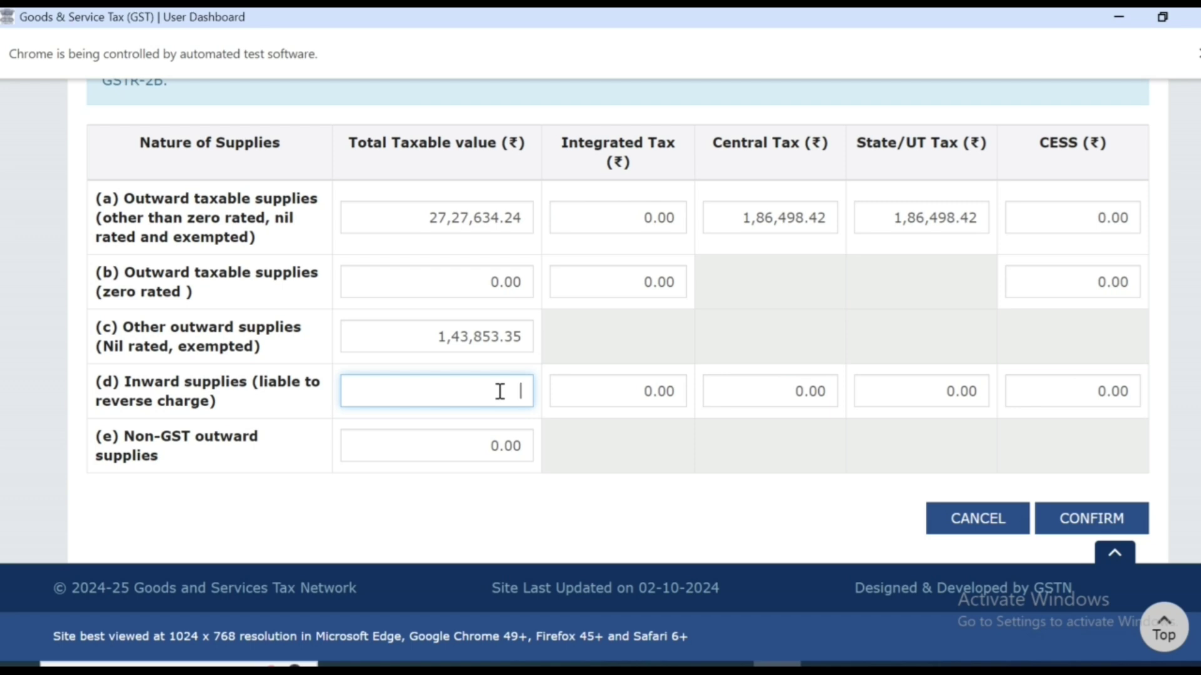
left_click(552, 429)
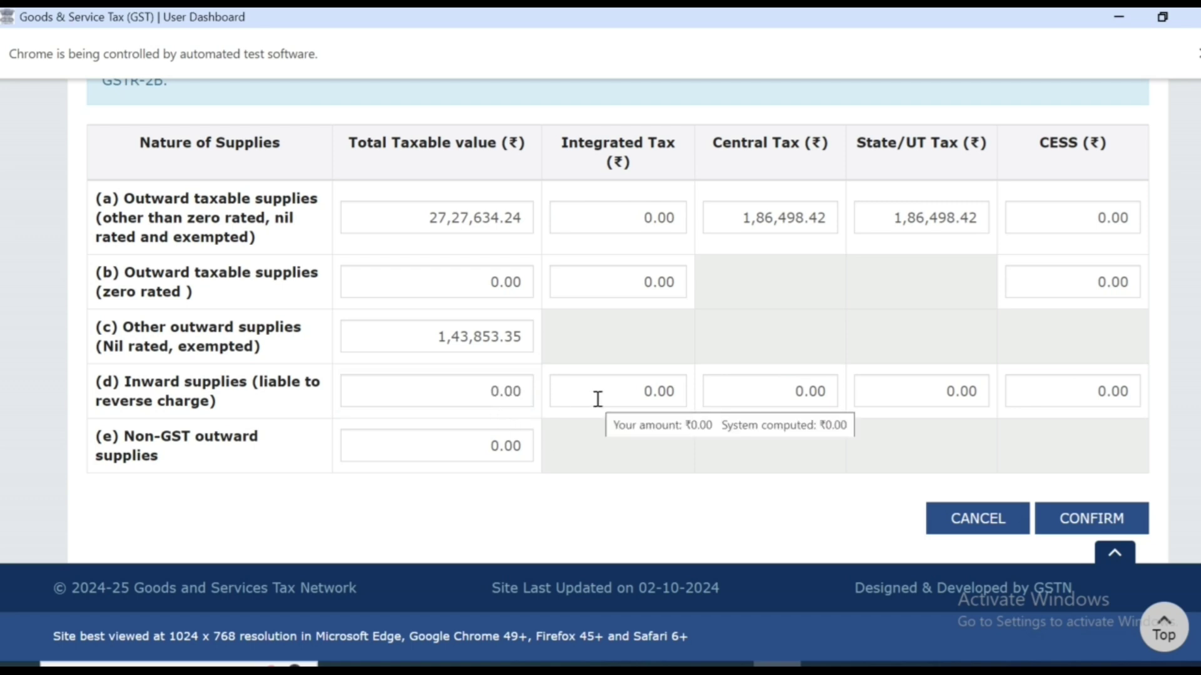
left_click(1103, 523)
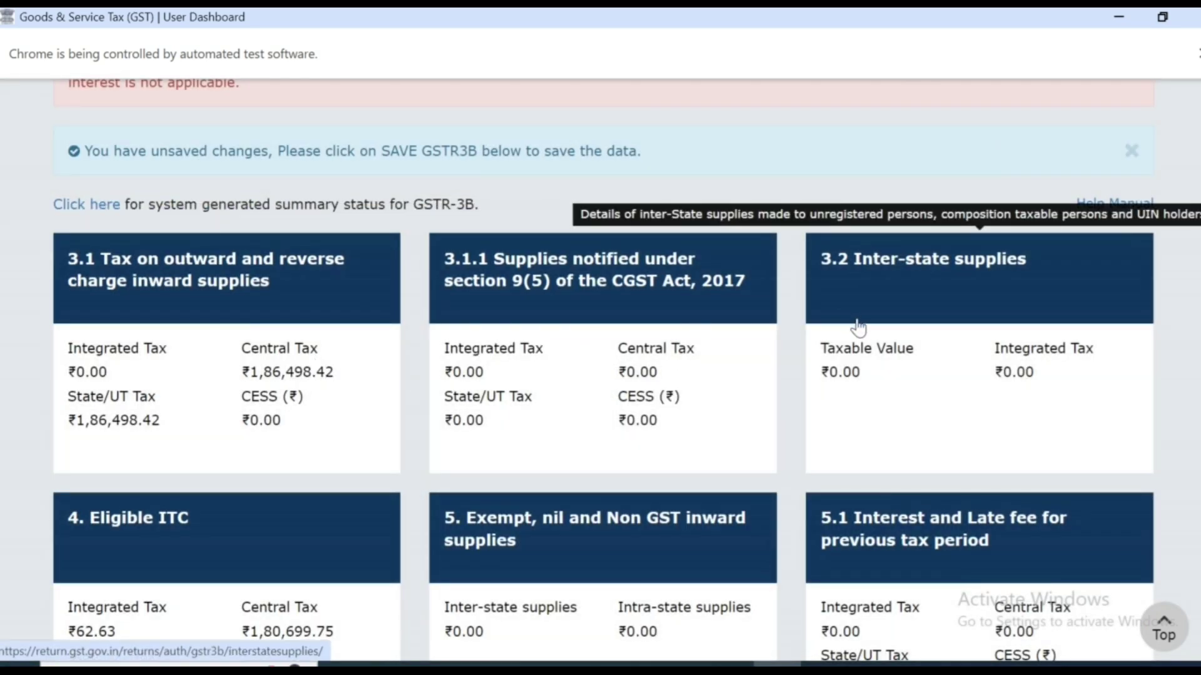
Open table 4 Eligible ITC and review the integrated, central and state tax amounts under All other ITC.
scroll(753, 377, "down", 1)
scroll(753, 377, "down", 3)
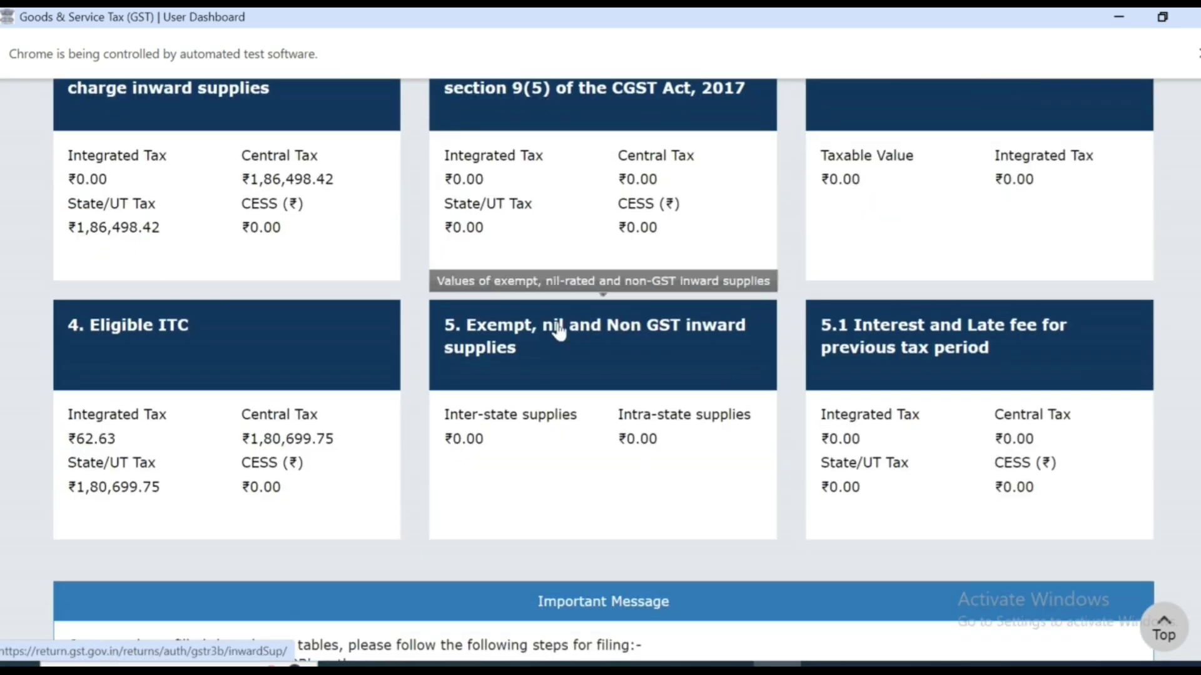
left_click(276, 393)
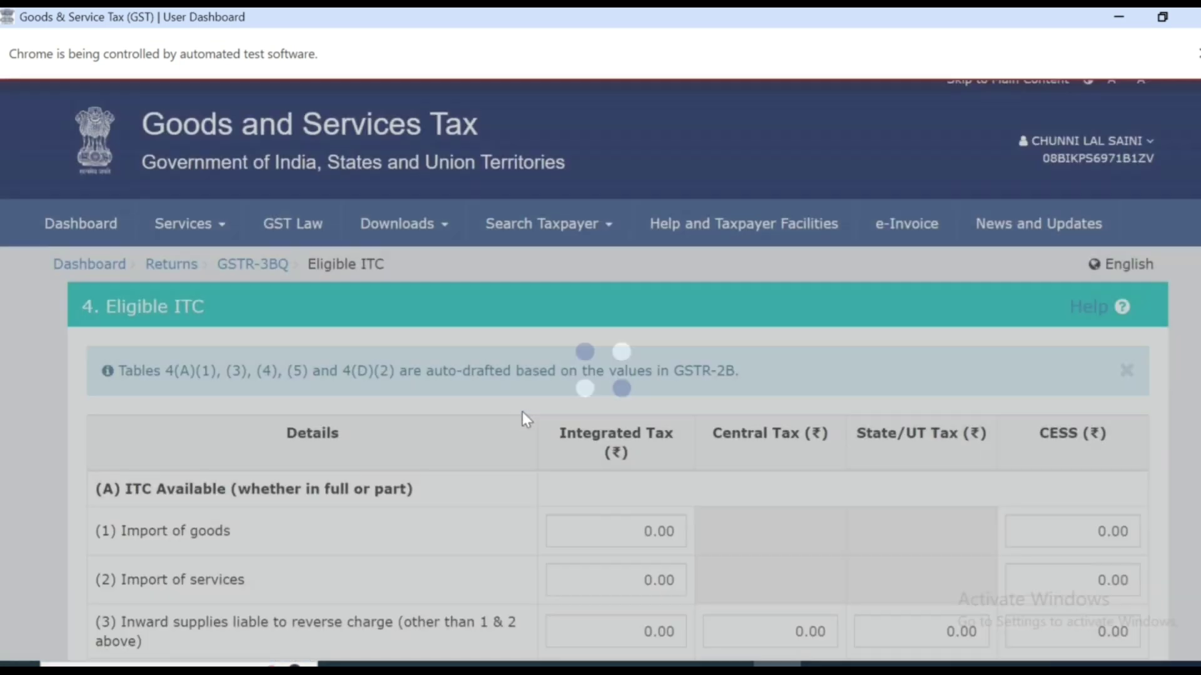
scroll(531, 416, "down", 6)
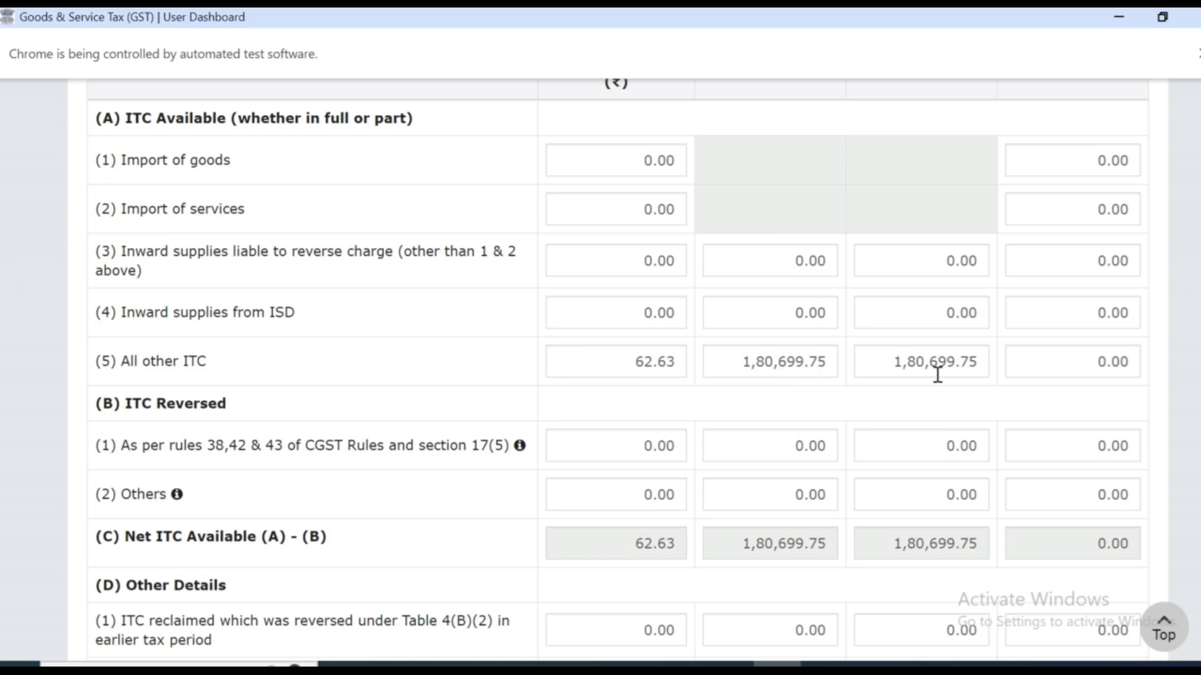
mouse_move(943, 372)
scroll(753, 372, "up", 3)
scroll(773, 444, "down", 2)
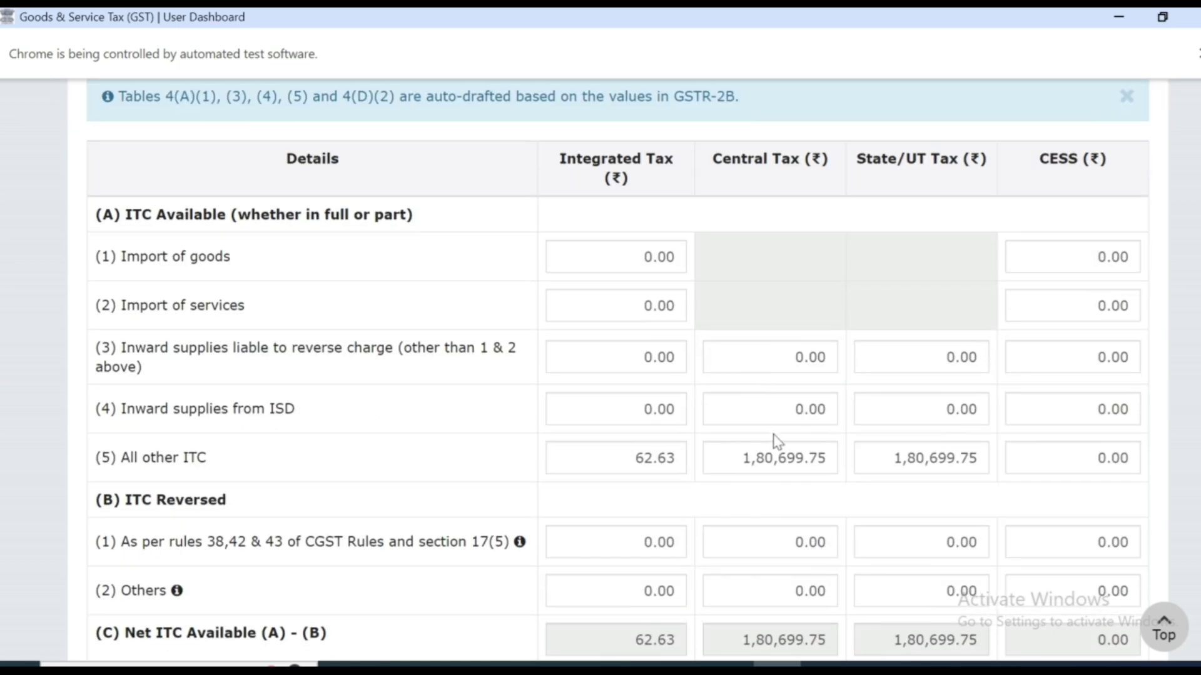
scroll(774, 450, "down", 2)
mouse_move(766, 374)
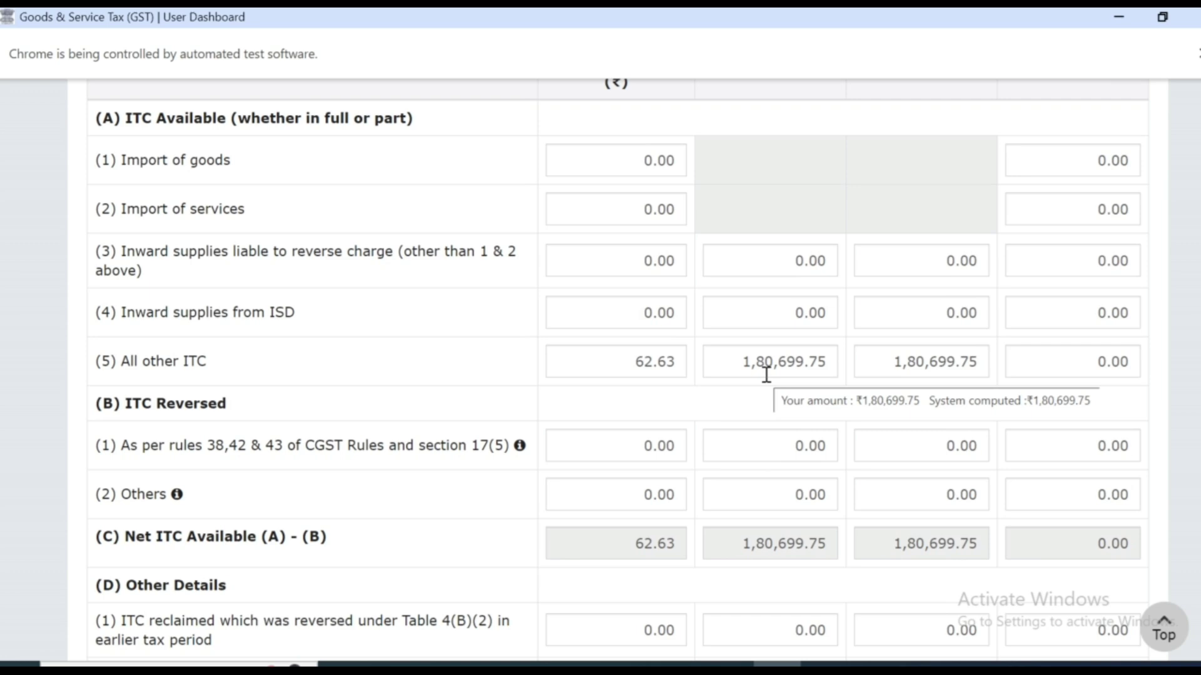
Check the return period in K5 of the Excel sheet and compare All other ITC central tax in G26 with the GST portal.
key("alt+Tab")
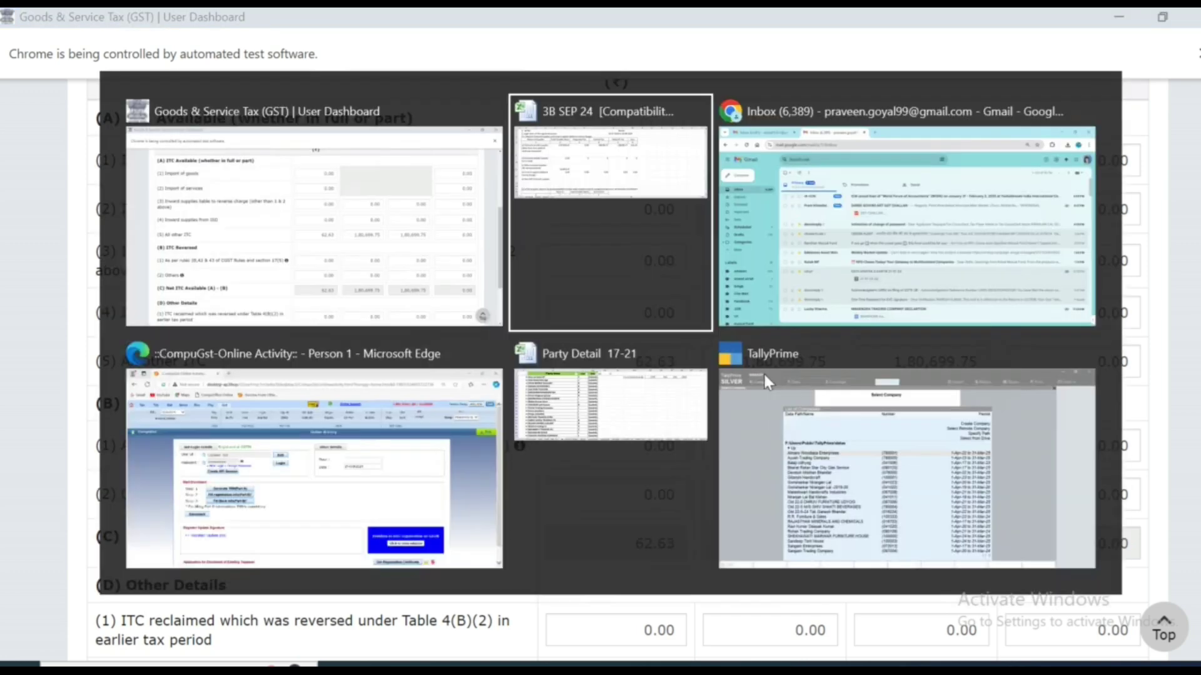
scroll(649, 413, "down", 3)
scroll(625, 407, "up", 2)
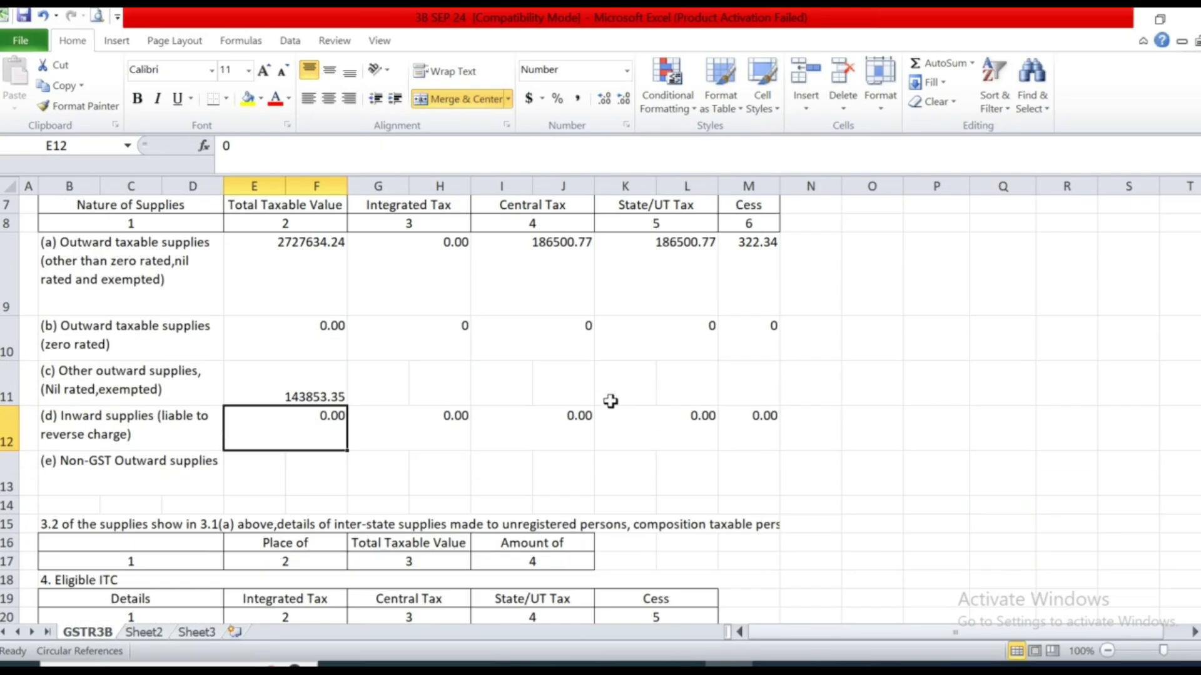
scroll(568, 375, "down", 3)
scroll(567, 372, "up", 5)
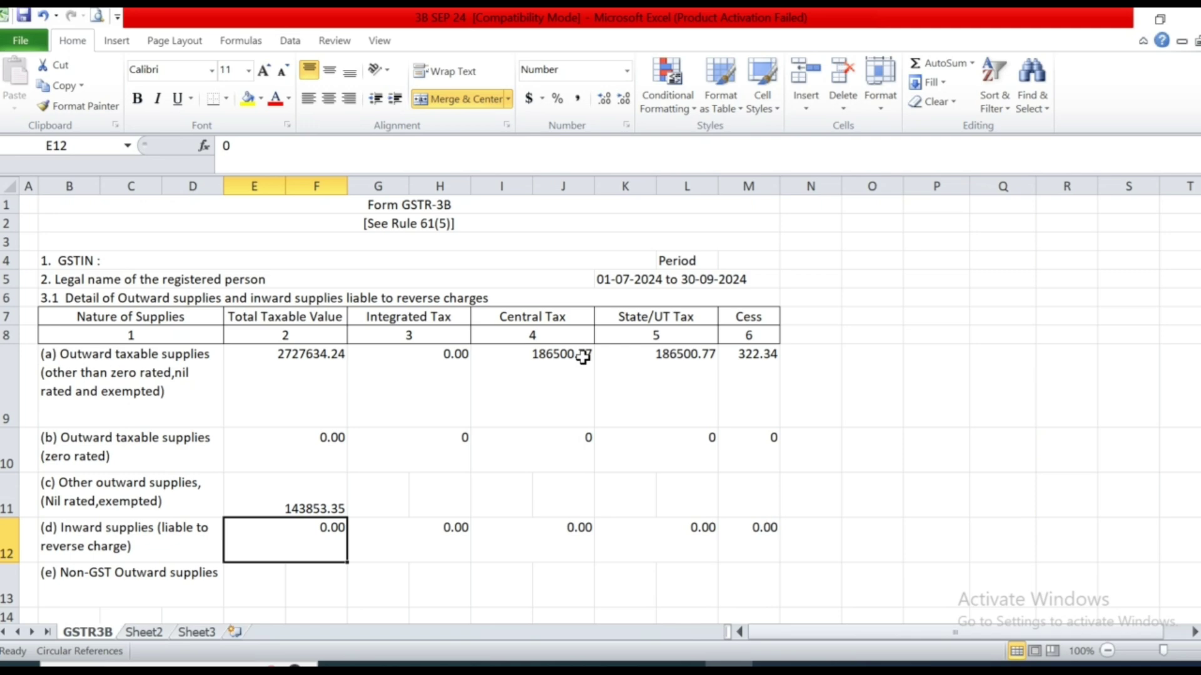
left_click(602, 285)
scroll(726, 312, "down", 5)
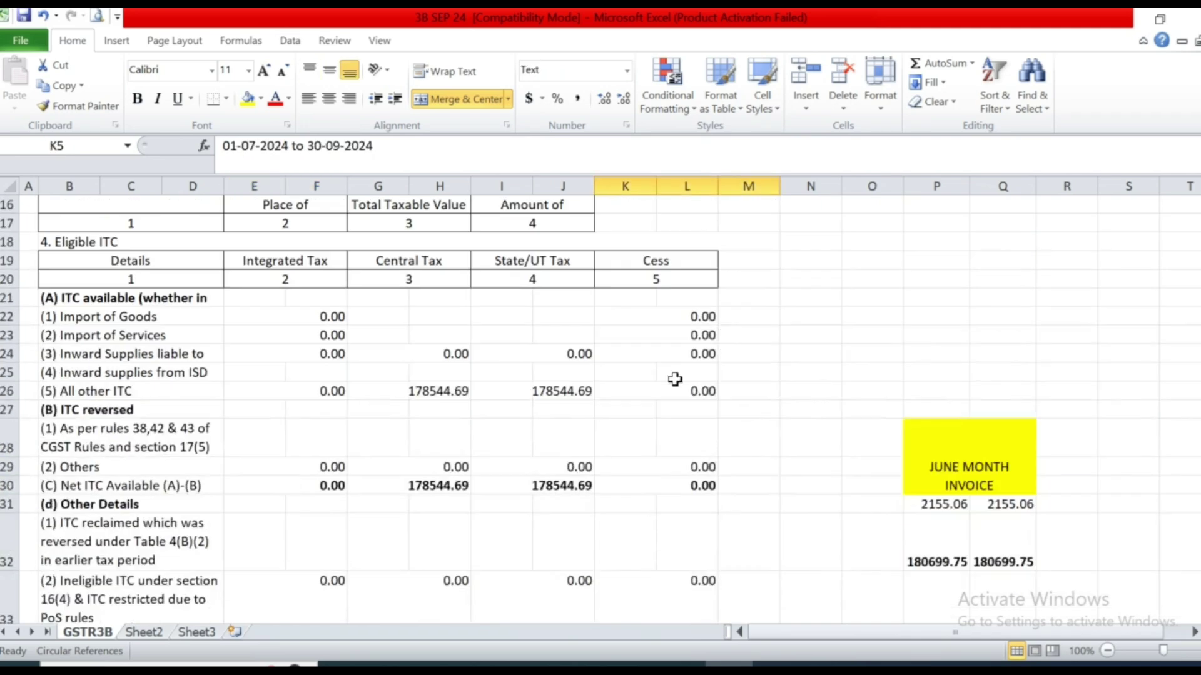
left_click(428, 389)
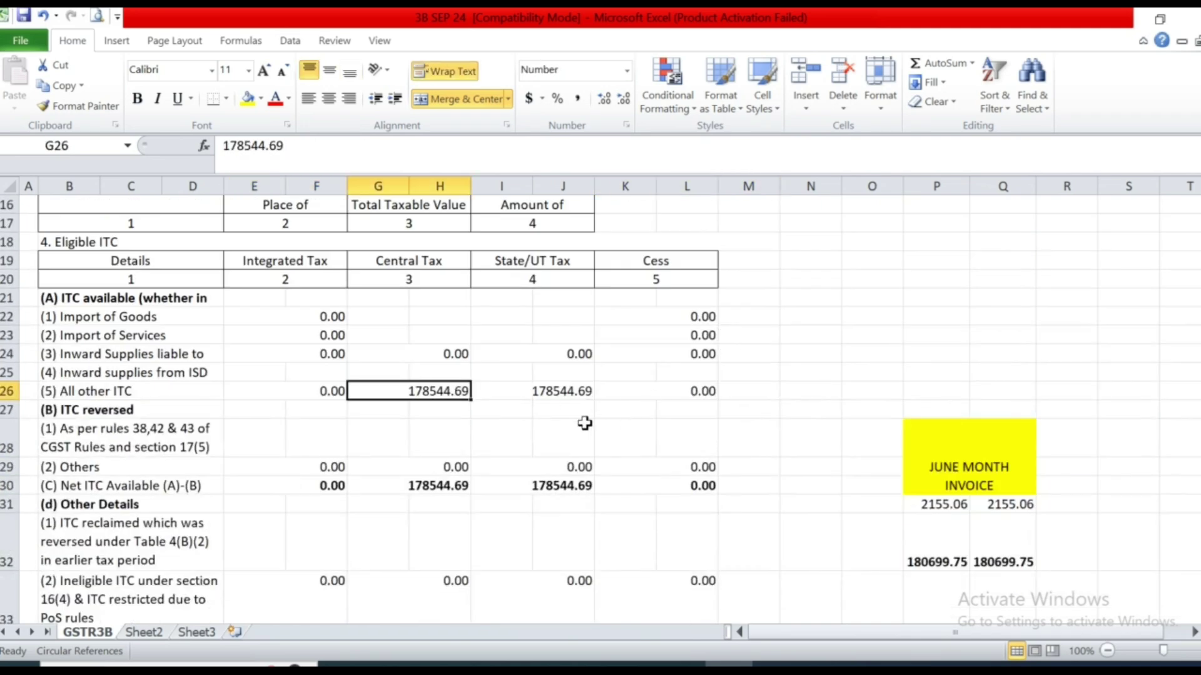
key("alt+Tab")
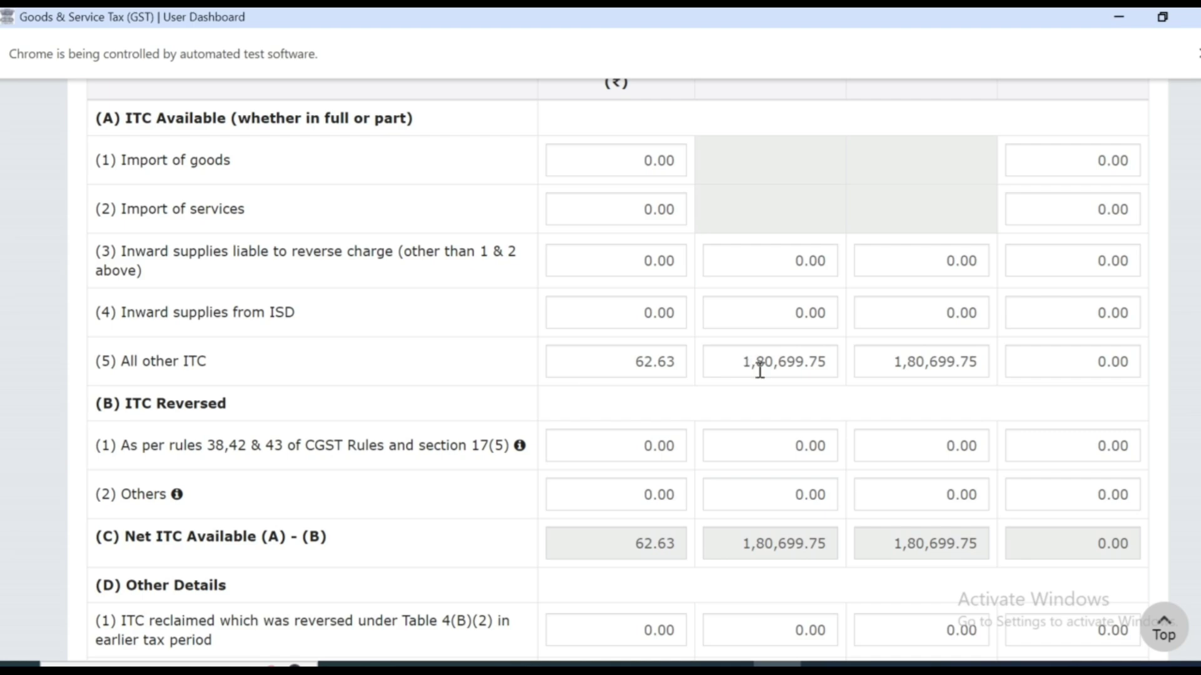
Switch to Excel and examine the June month invoice note in P28 and its central tax amount in P31.
key("alt+Tab")
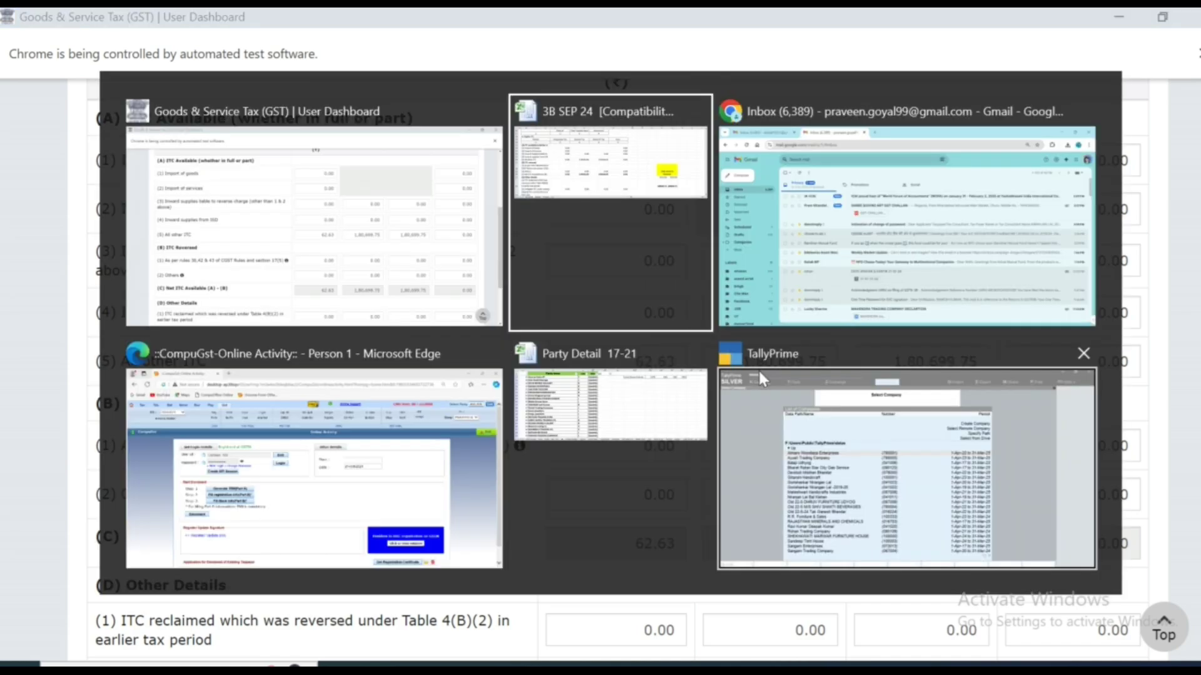
left_click(977, 473)
scroll(1024, 471, "down", 1)
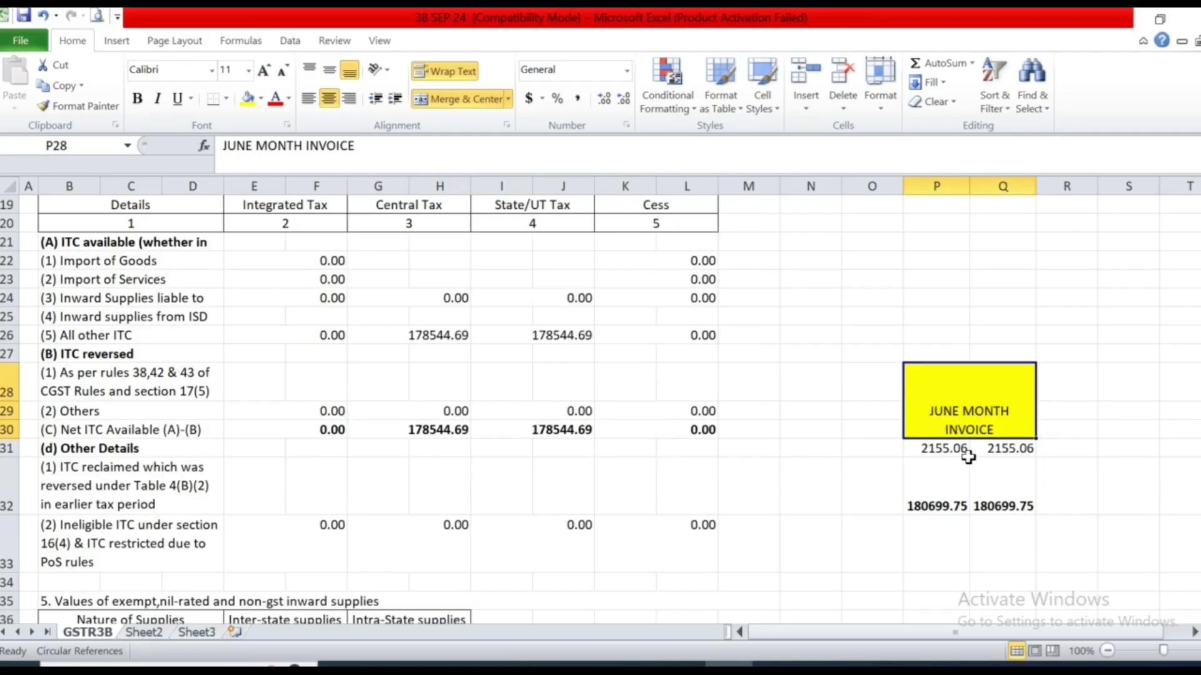
left_click(943, 449)
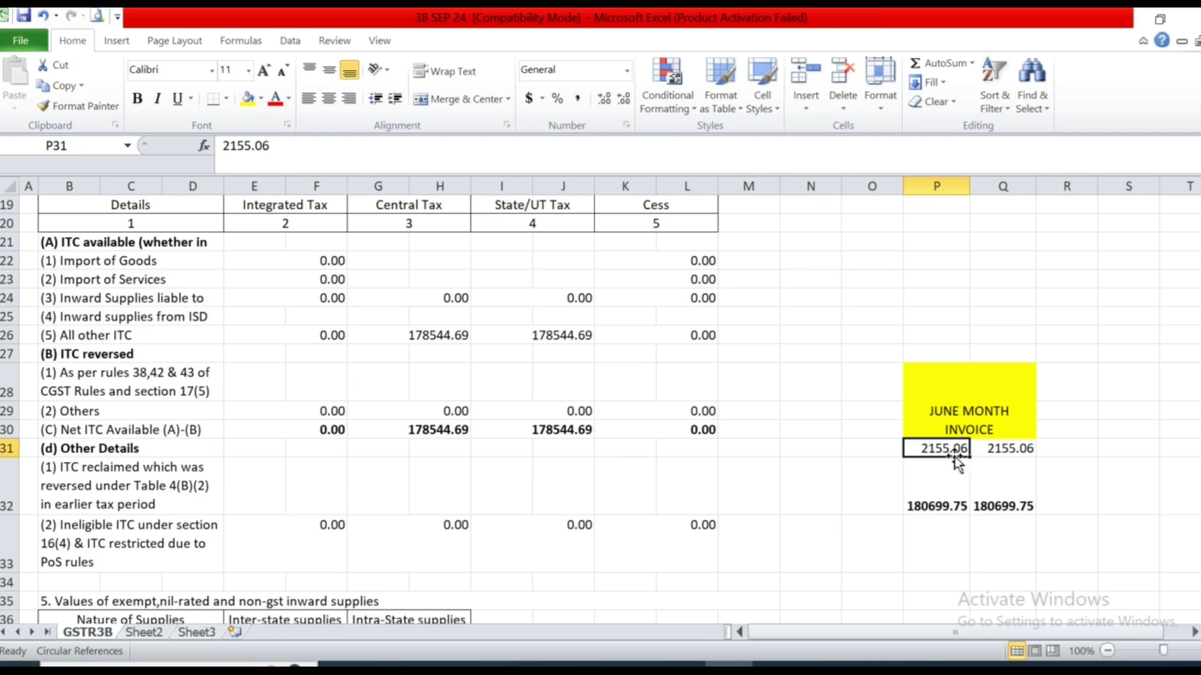
Recheck the return period in K5 against the All other ITC central tax in G26 of the Excel sheet.
scroll(634, 372, "up", 6)
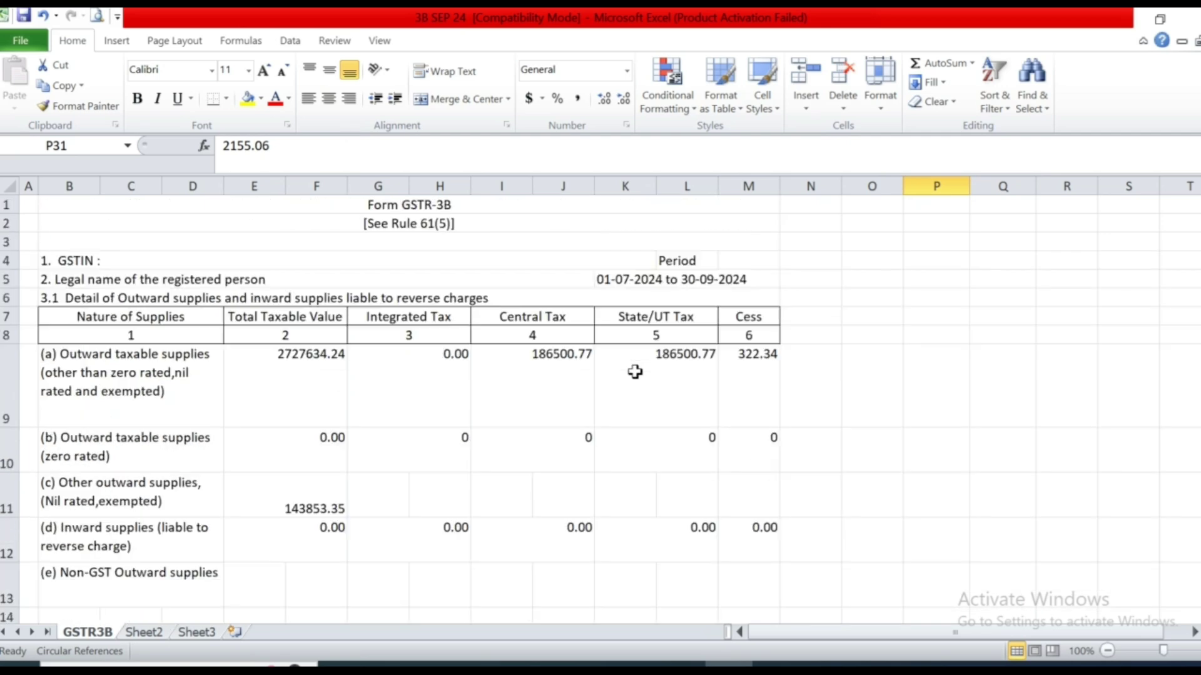
left_click(672, 282)
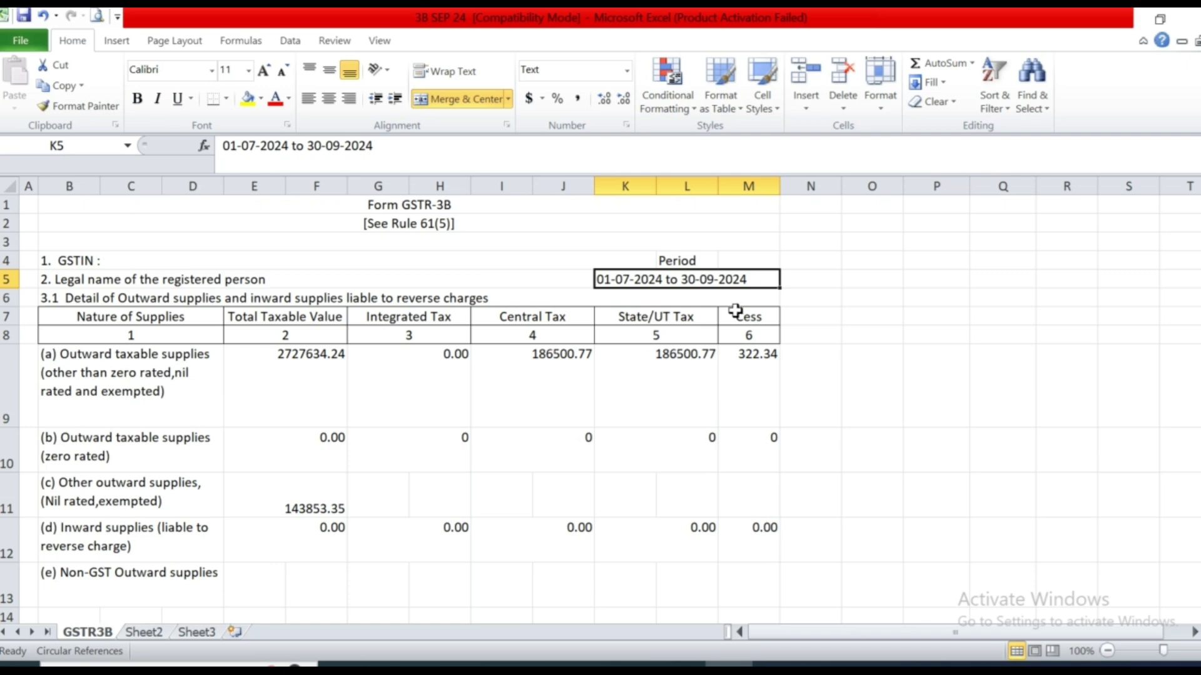
scroll(735, 318, "down", 4)
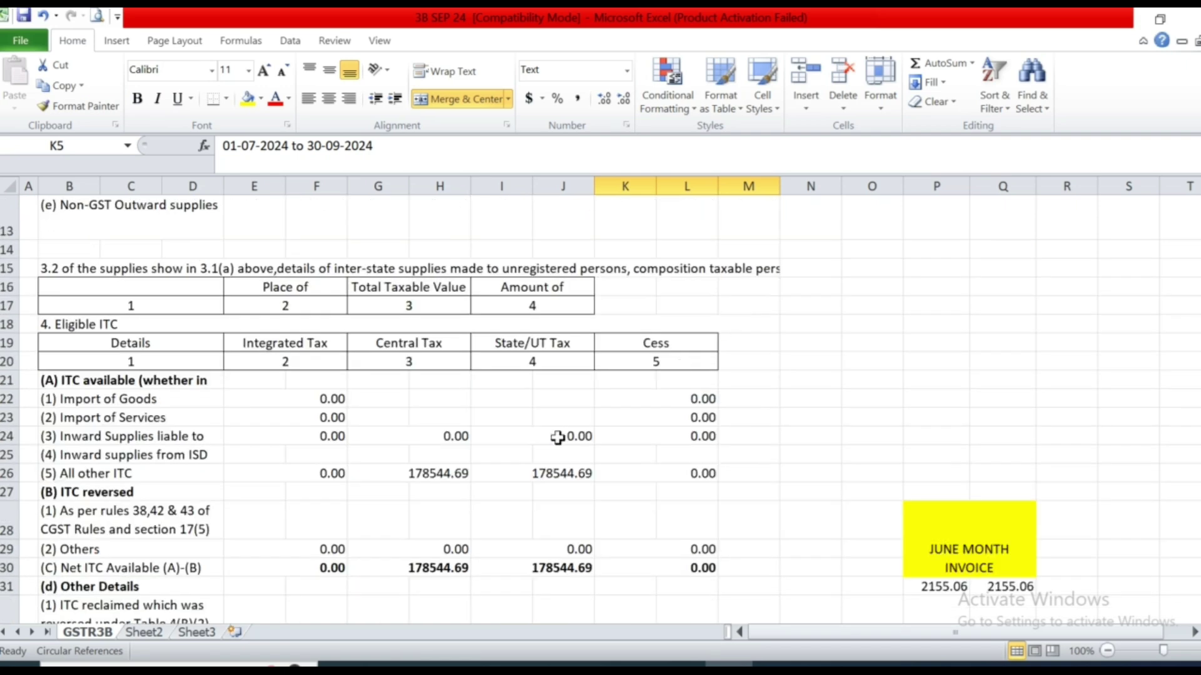
left_click(463, 469)
scroll(591, 466, "down", 1)
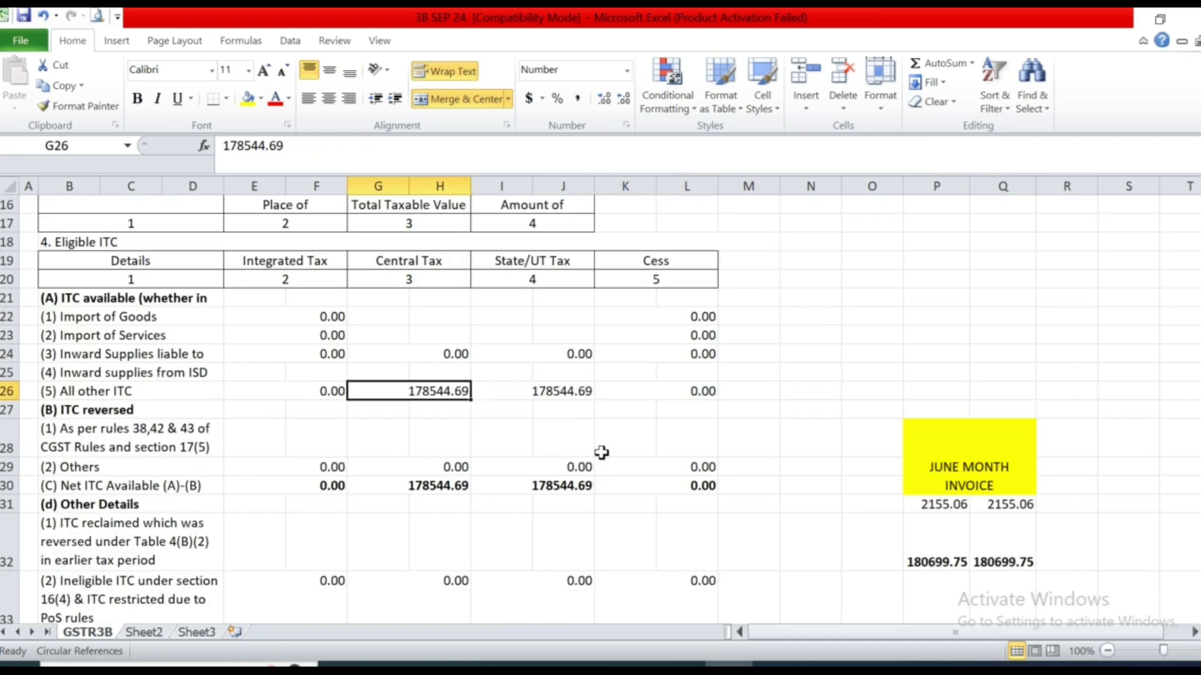
Check the portal's All other ITC central tax, and trace Excel's P32 formula from the June invoice amount in P31 and net ITC in G30.
key("super+Tab")
key("Right")
key("Return")
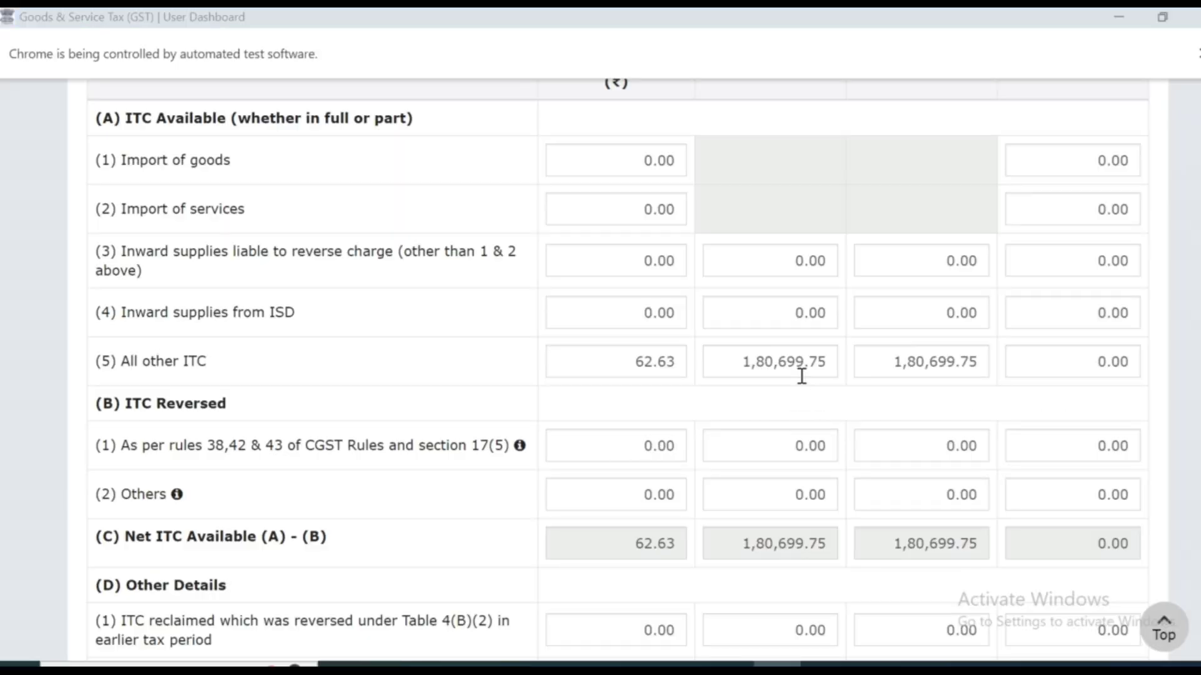
key("alt+Tab")
scroll(941, 460, "down", 1)
left_click(943, 449)
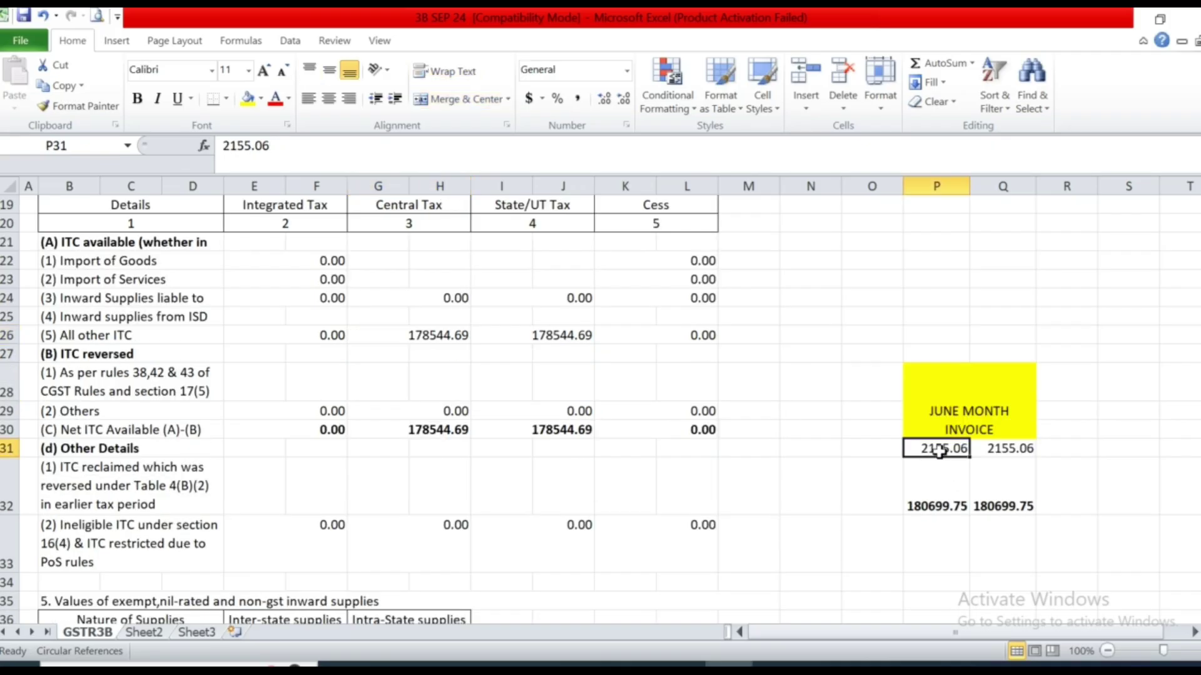
left_click(456, 430)
left_click(933, 506)
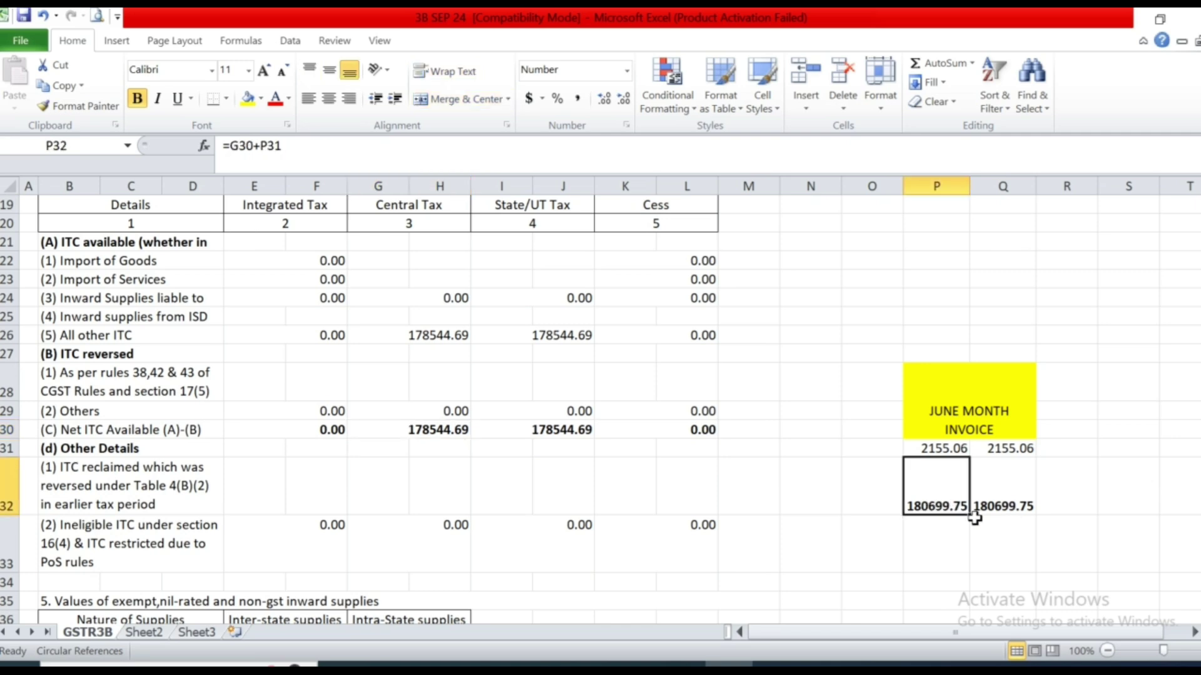
key("F2")
key("Escape")
Compare the central and state ITC totals in P32 and Q32 in Excel with All other ITC on the GST portal.
key("alt+Tab")
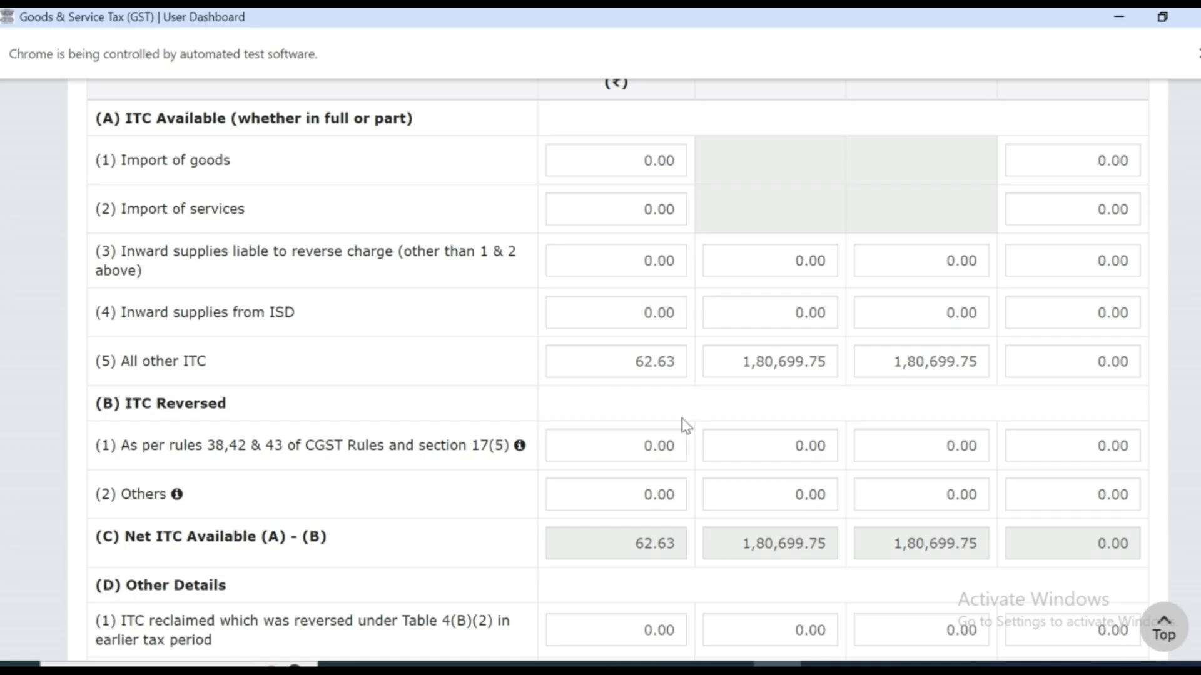
key("alt+Tab")
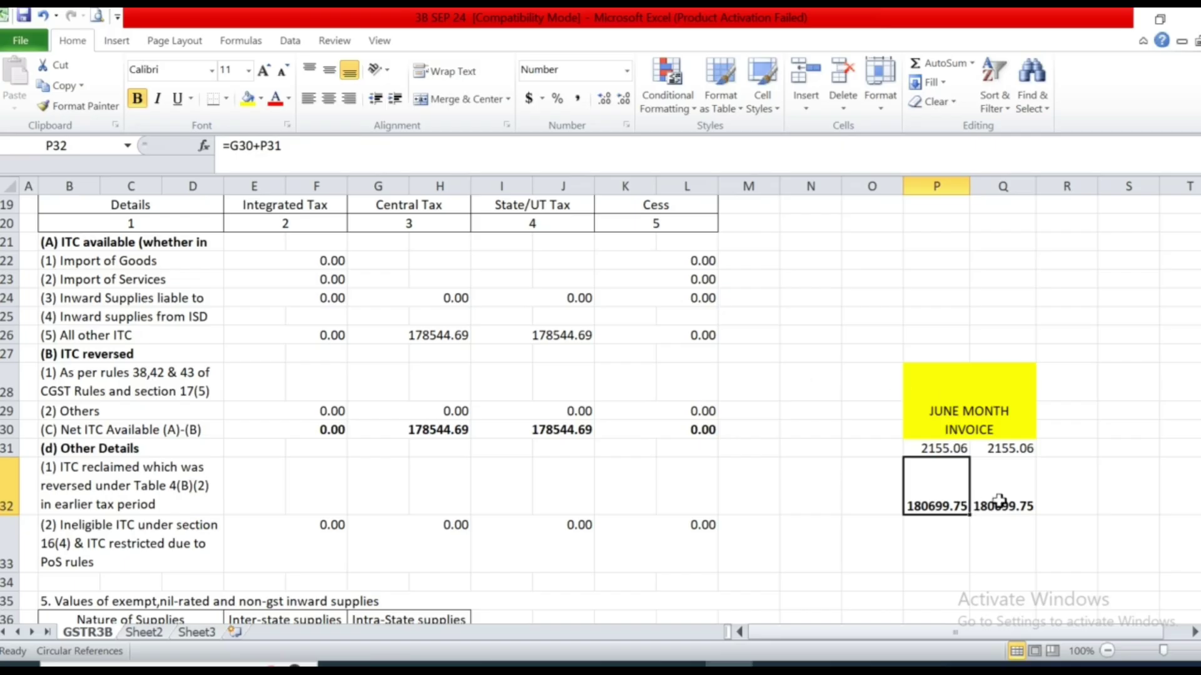
key("alt+Tab")
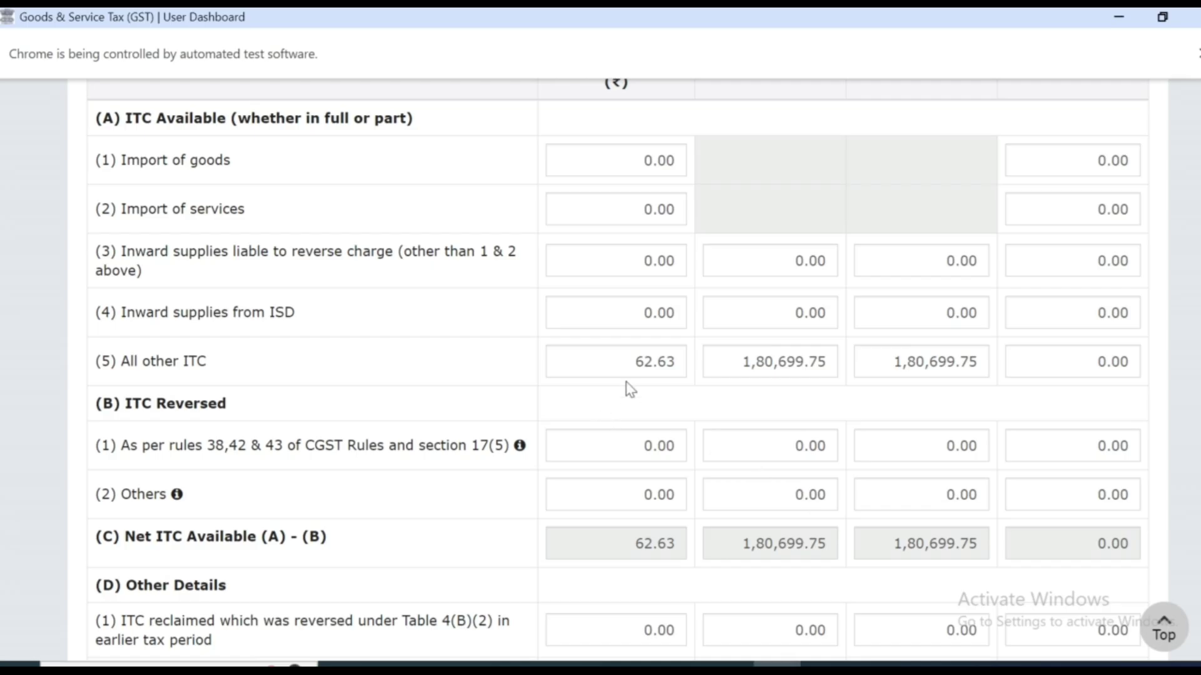
Compare the net integrated tax ITC in E30 in Excel with the integrated tax under All other ITC on the GST portal.
key("alt+Tab")
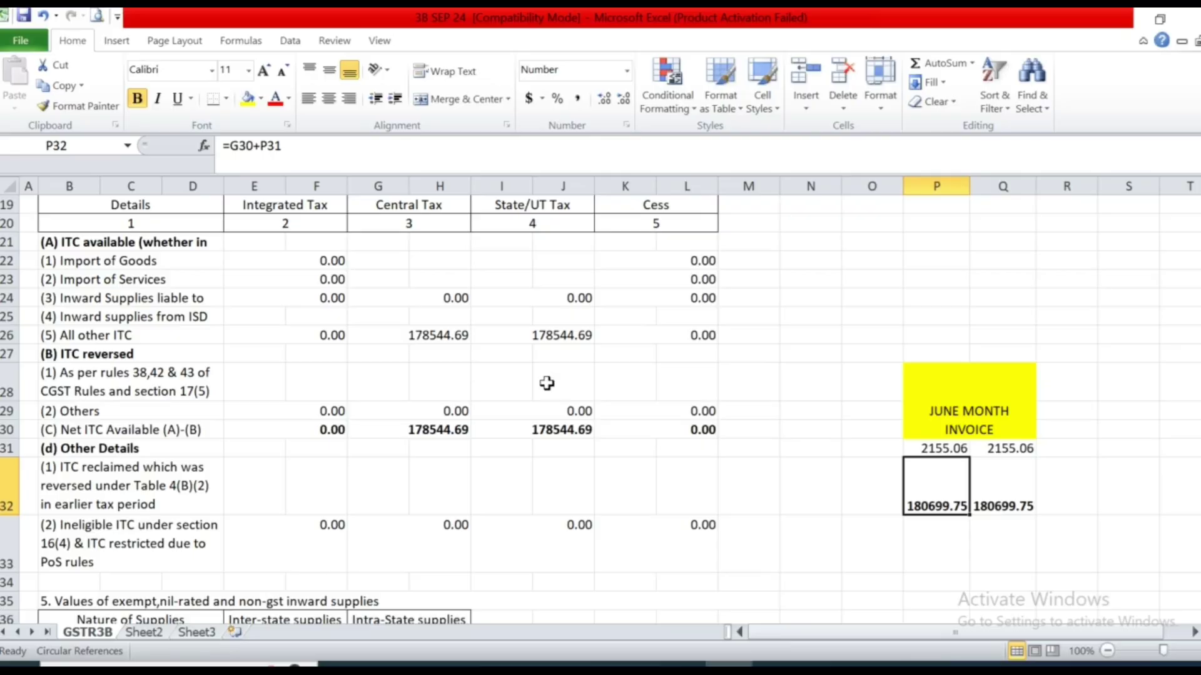
left_click(331, 424)
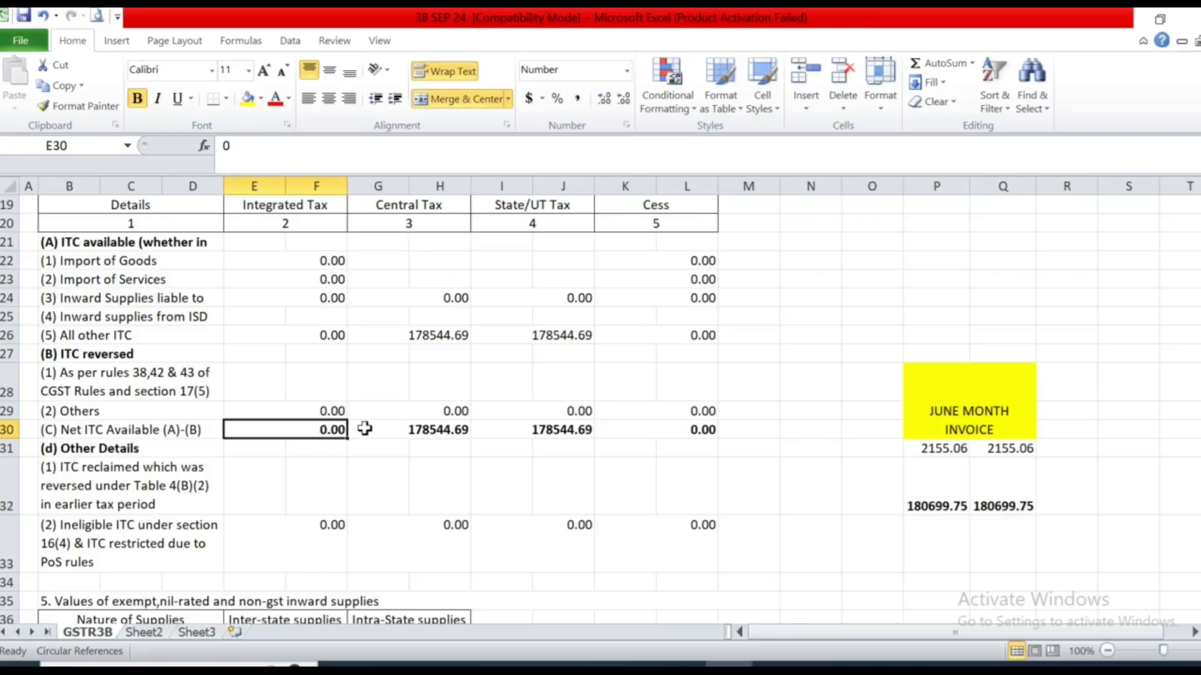
scroll(469, 421, "up", 4)
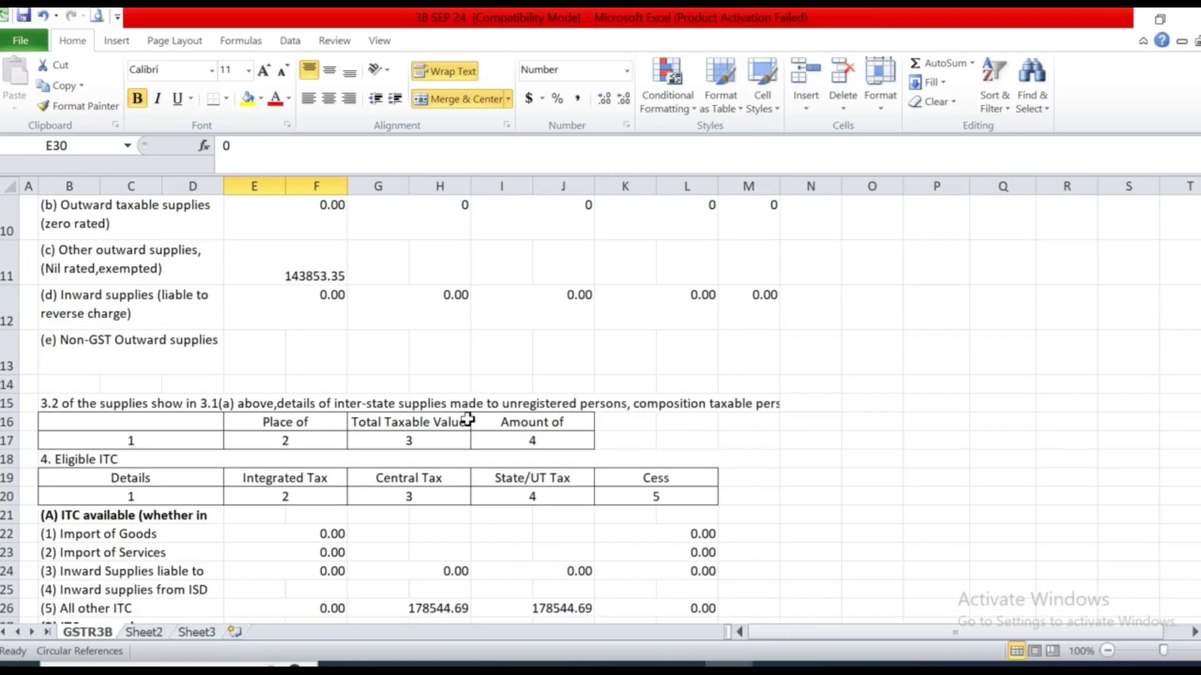
scroll(343, 430, "down", 4)
key("alt+Tab")
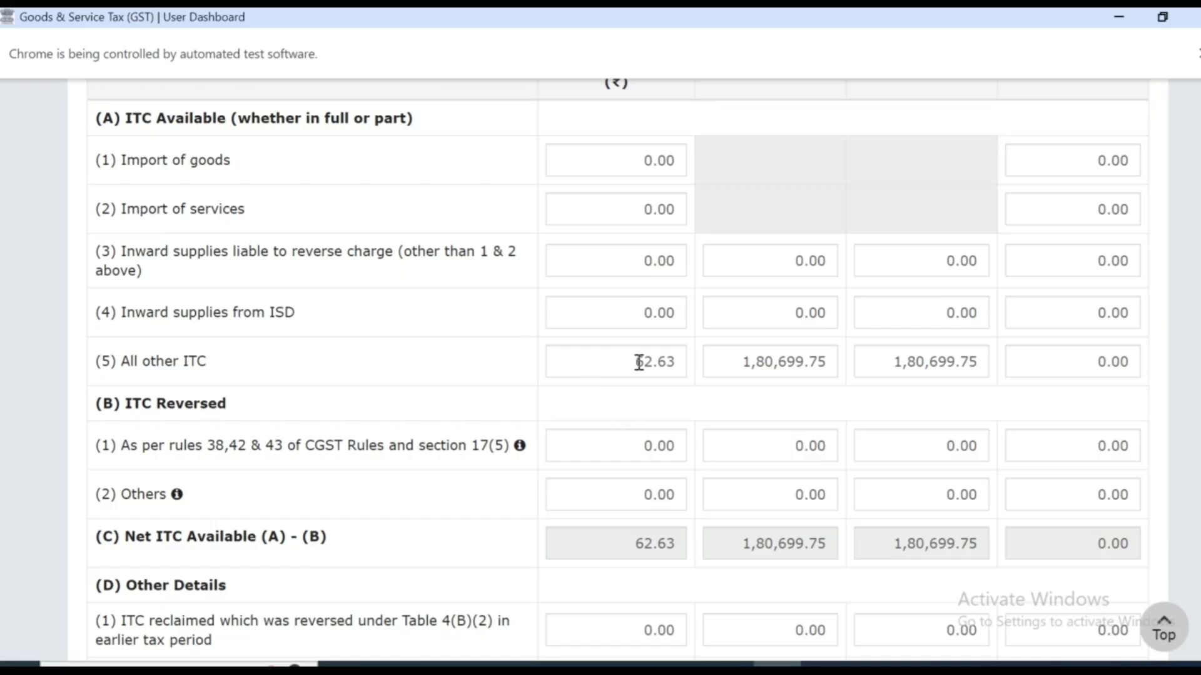
mouse_move(638, 362)
key("alt+Tab")
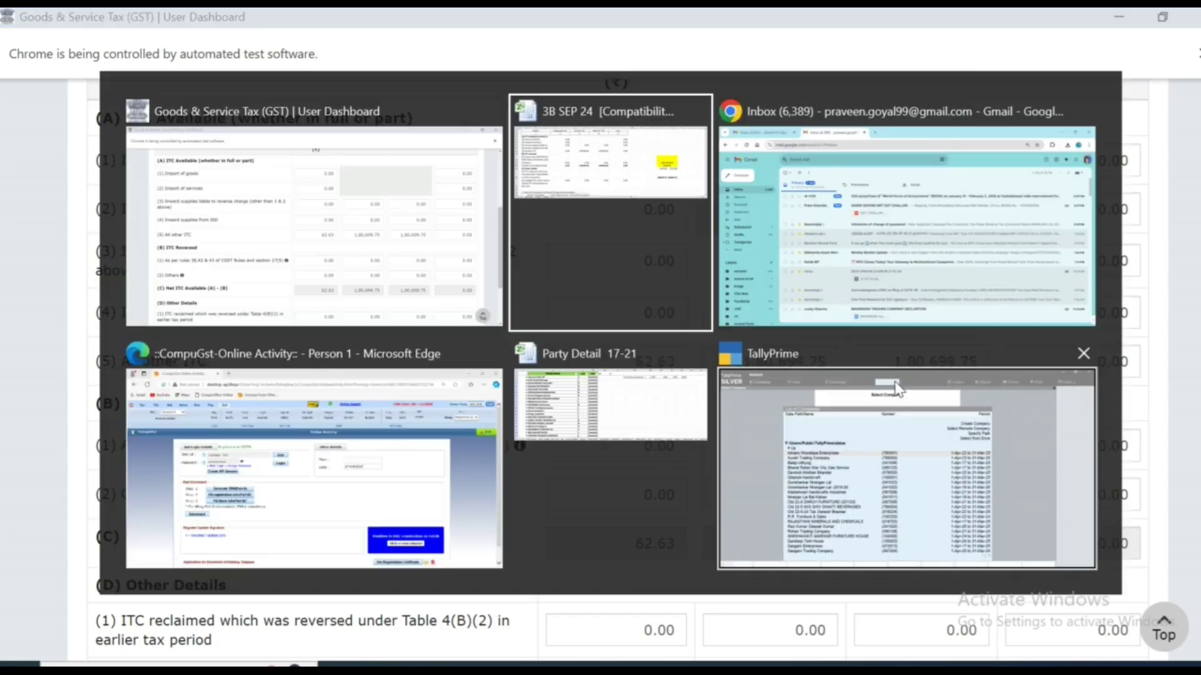
key("alt+Tab")
key("alt+Tab")
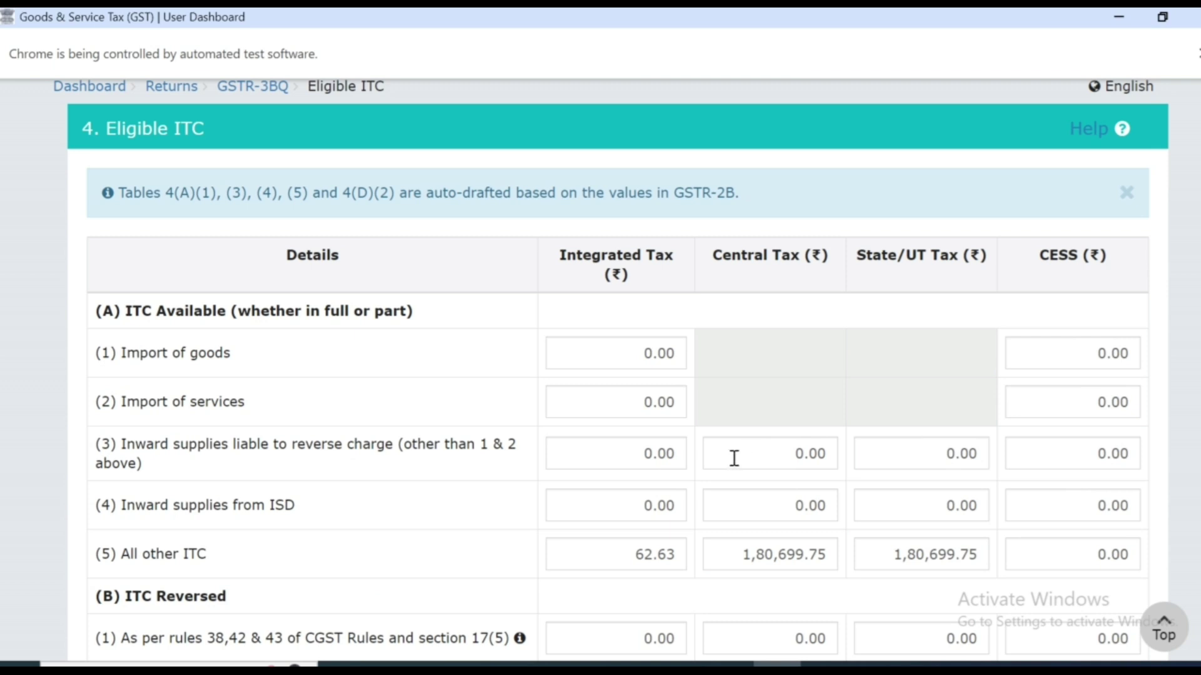
Review the remaining rows of table 4 Eligible ITC and confirm its details.
mouse_move(732, 459)
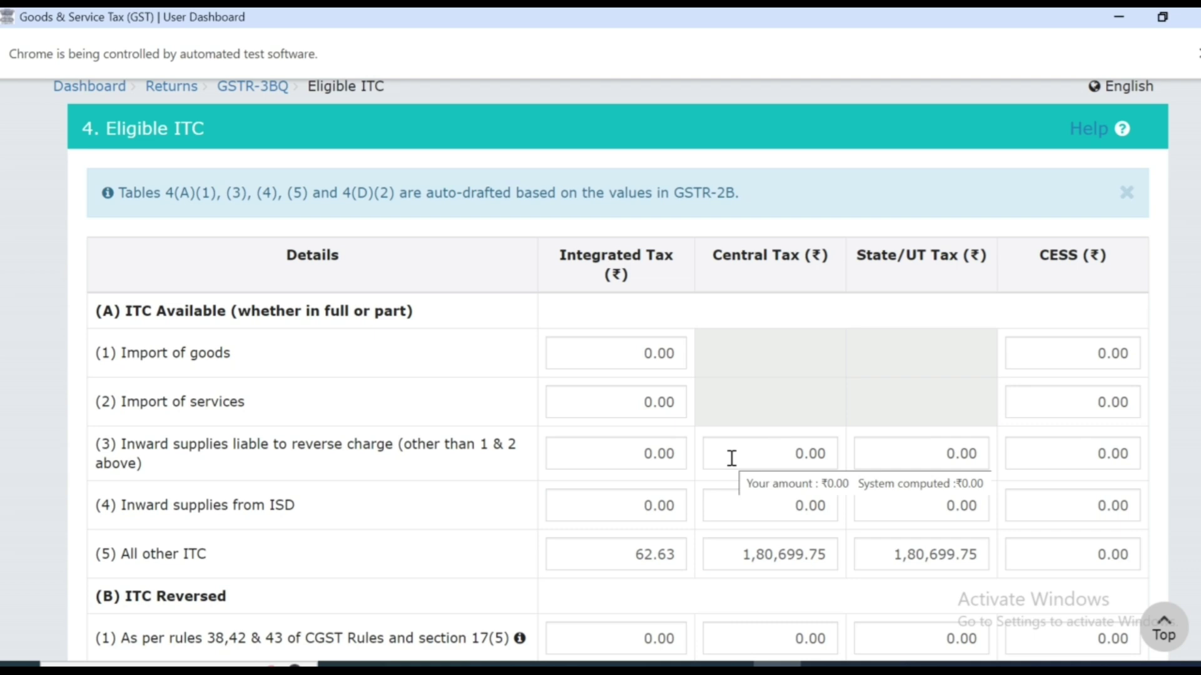
scroll(732, 459, "down", 5)
scroll(732, 463, "down", 1)
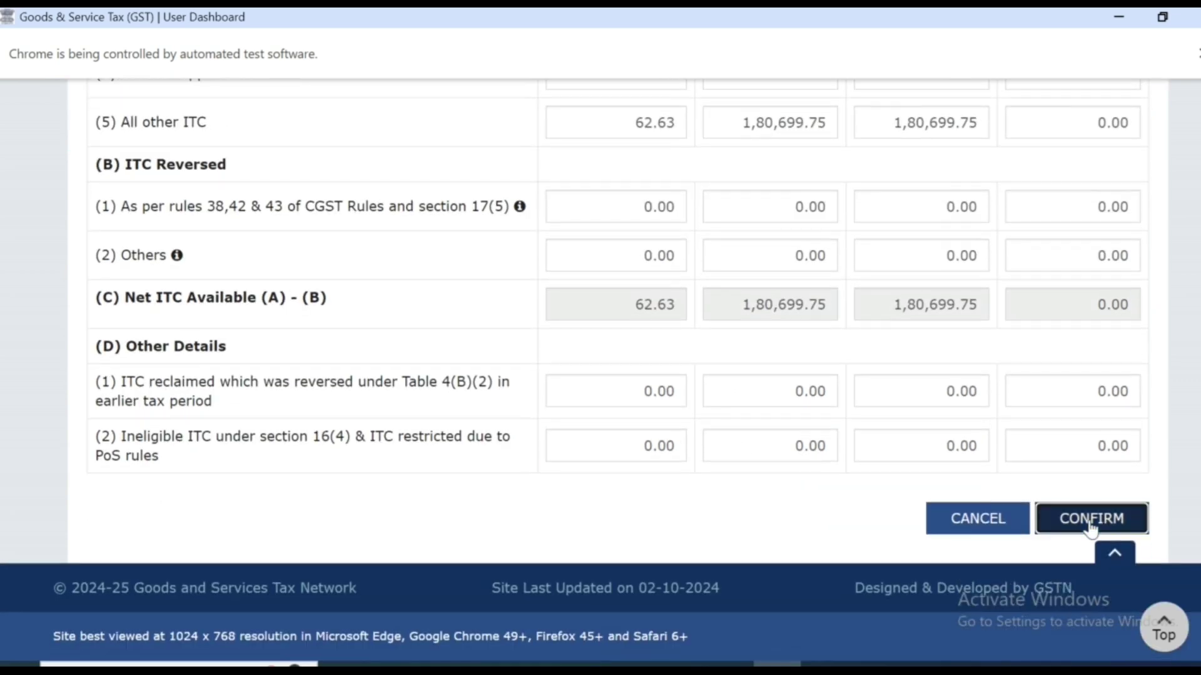
left_click(1090, 528)
Open table 5 for exempt, nil-rated and non-GST inward supplies and look up its intra-state value in G38 in Excel.
left_click(610, 432)
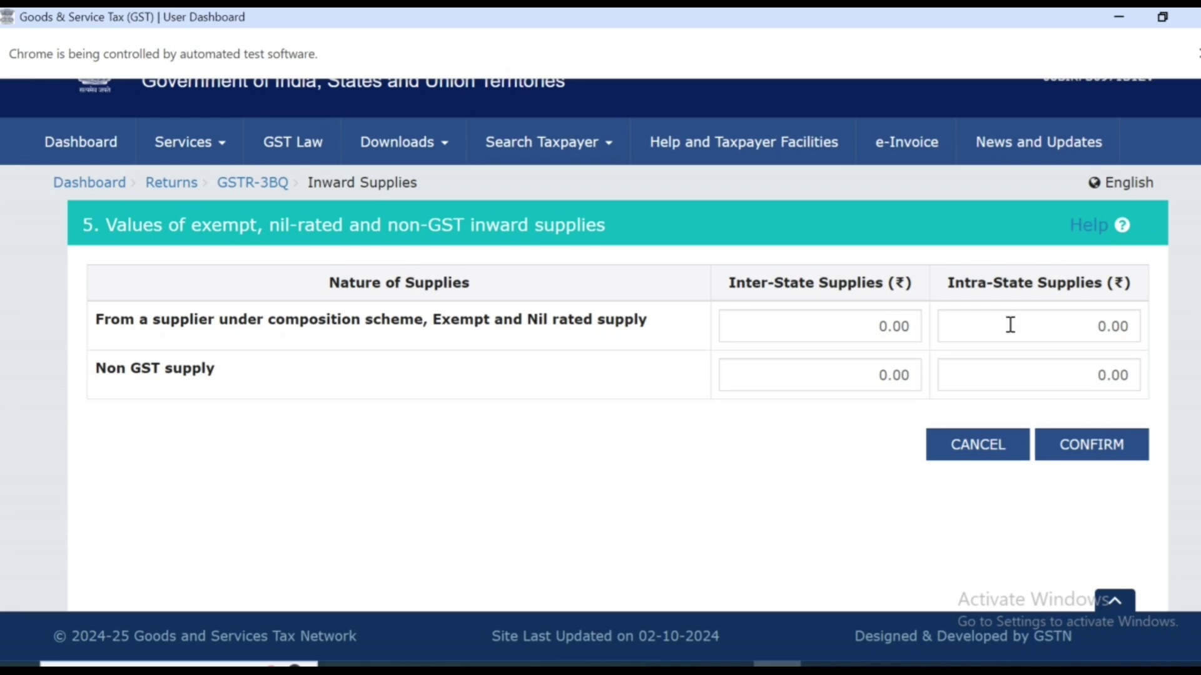
key("alt+Tab")
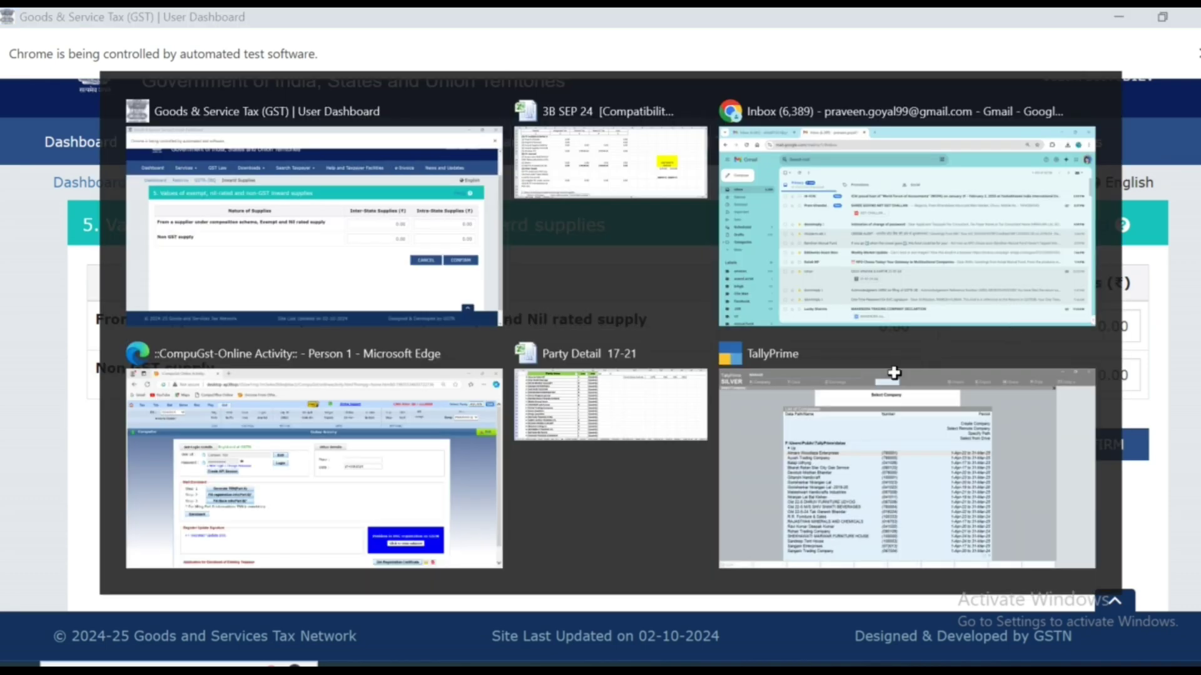
scroll(455, 425, "up", 4)
scroll(454, 426, "down", 3)
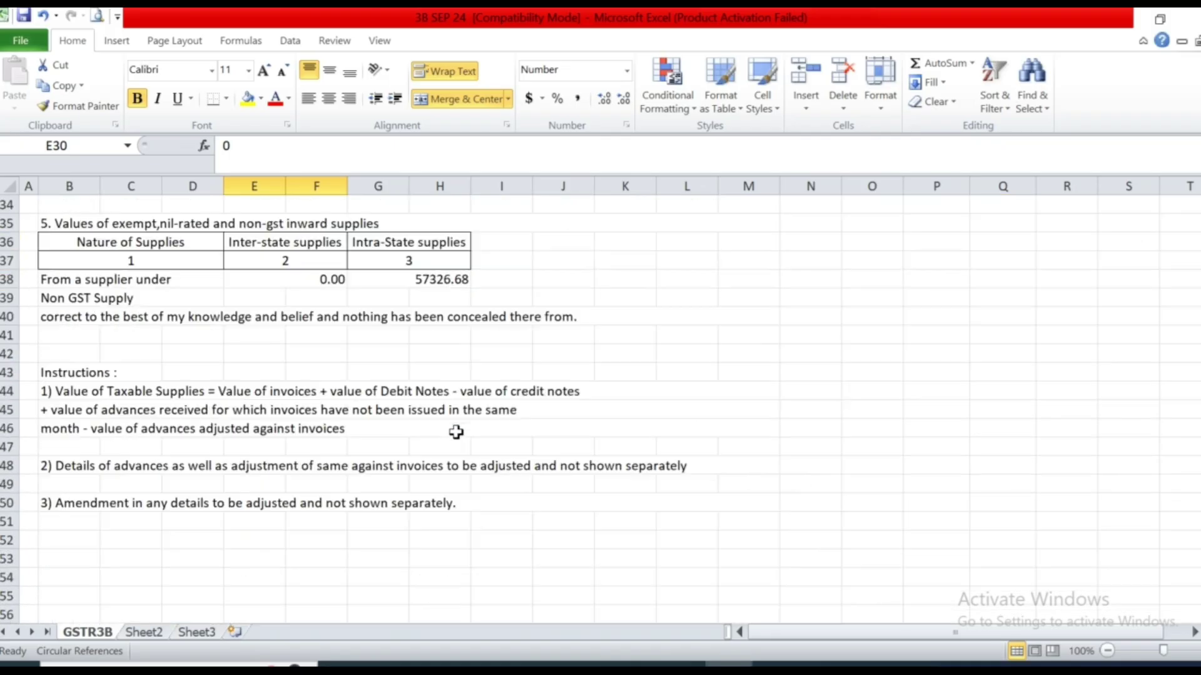
left_click(426, 293)
key("Up")
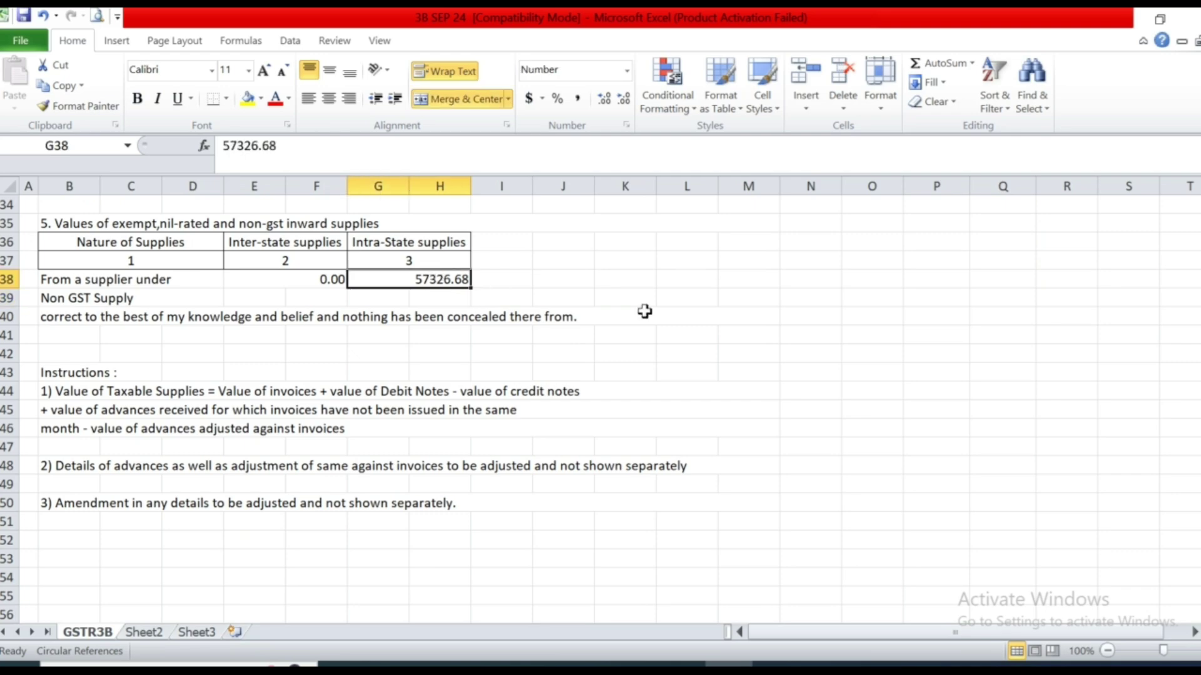
Enter 57326.68 as intra-state composition, exempt and nil-rated inward supplies on the GST portal and recheck it against Excel.
key("alt+Tab")
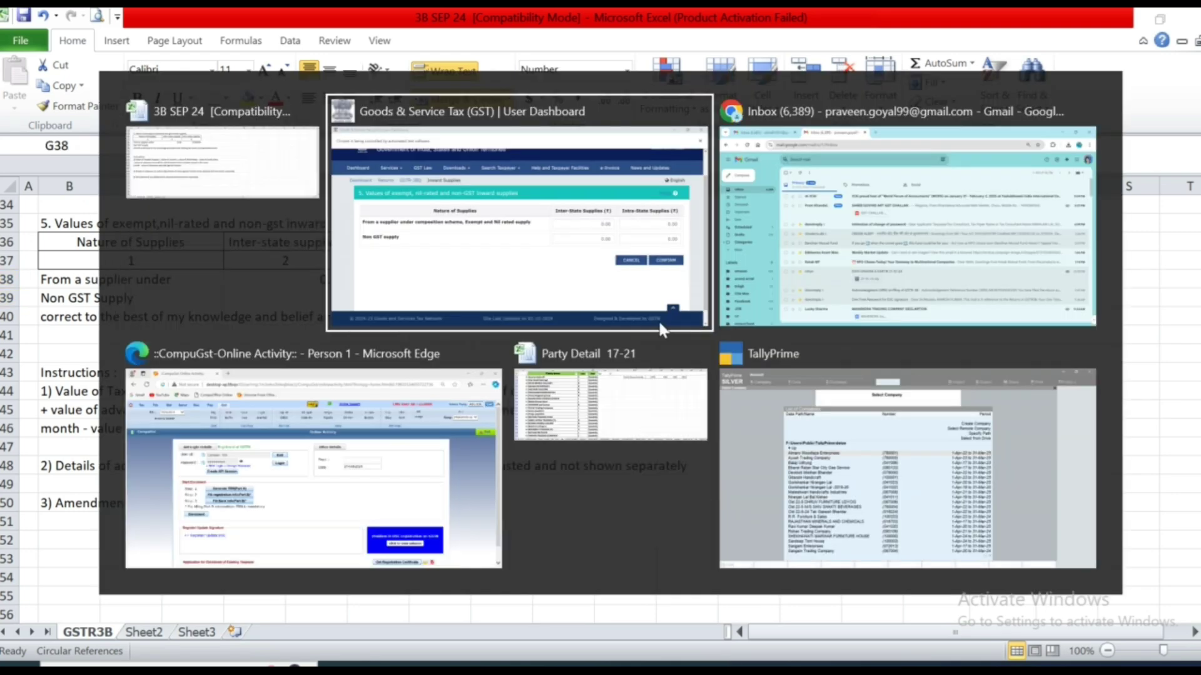
left_click(1070, 321)
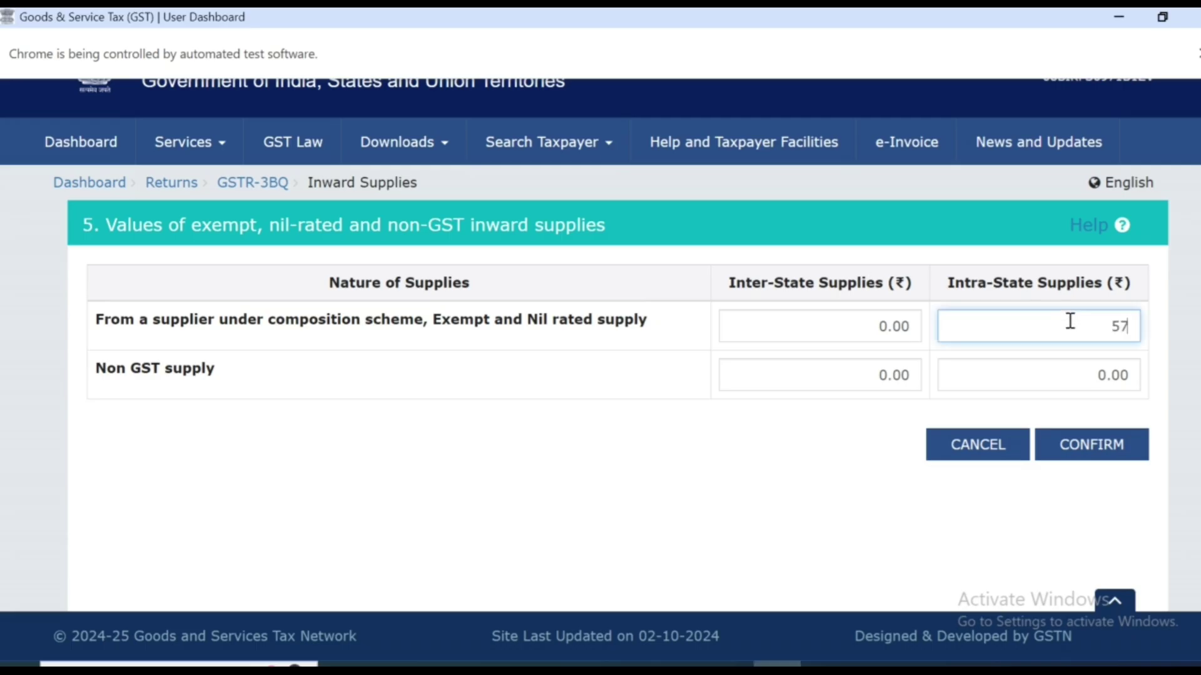
type("57326.68")
key("alt+Tab")
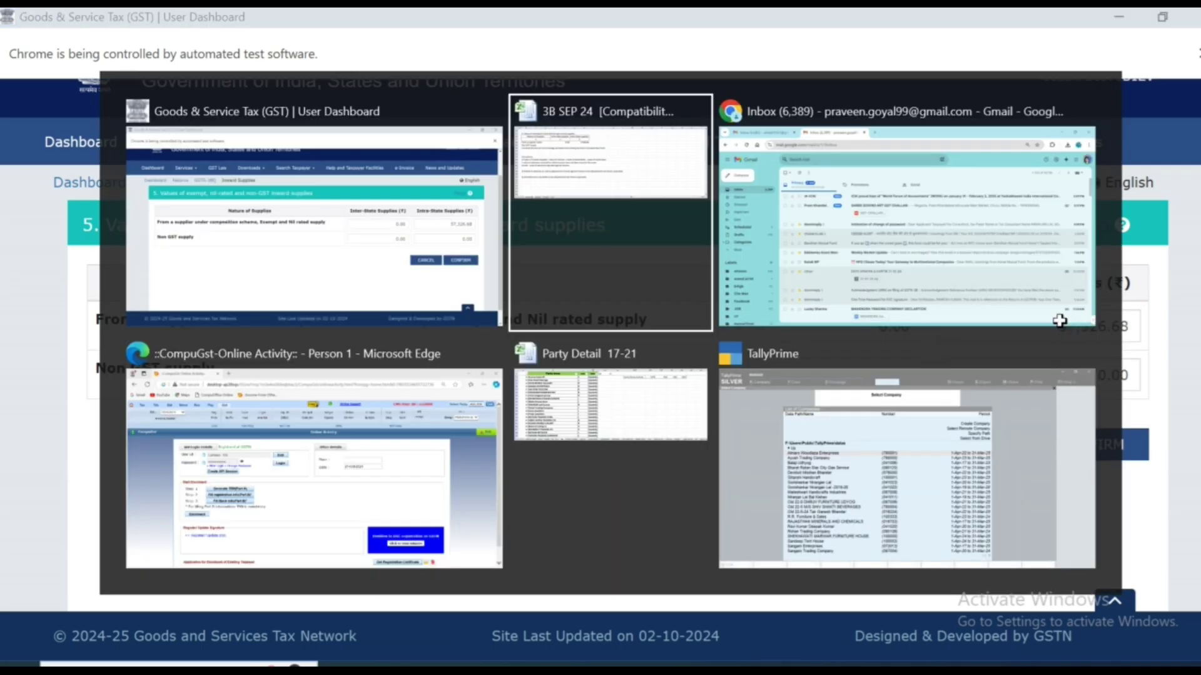
key("alt+Tab")
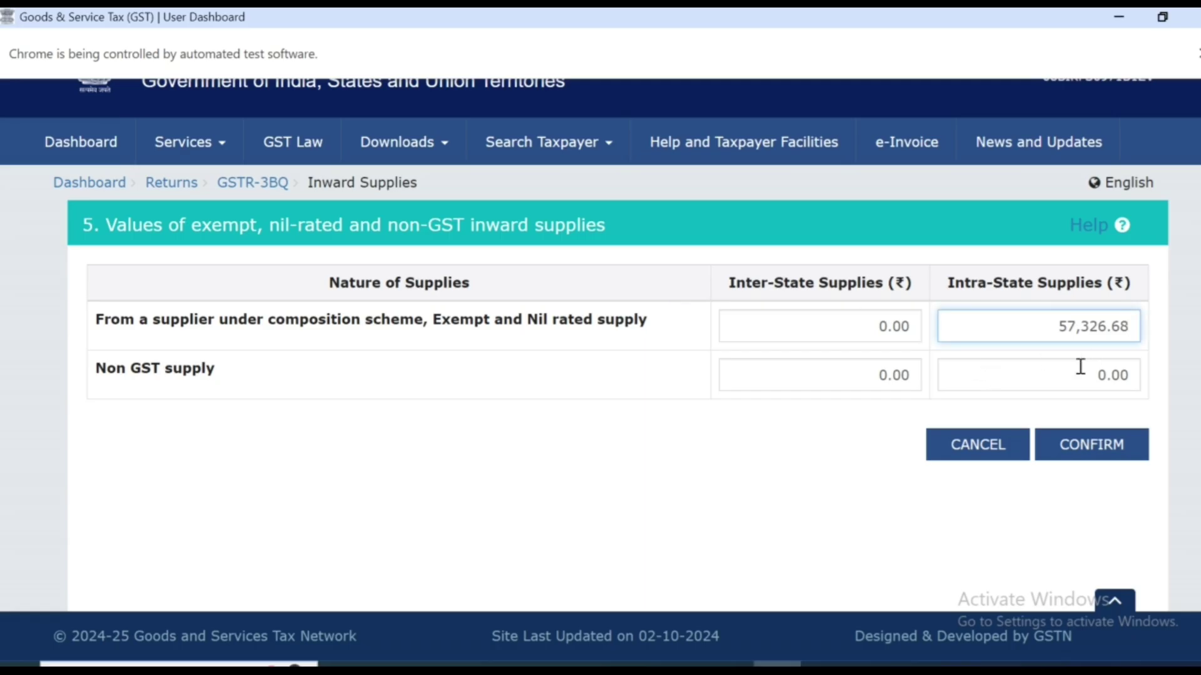
Confirm the table 5 inward supplies details and recheck the intra-state value in G38 in Excel before returning to the GST portal.
left_click(1088, 454)
key("alt+Tab")
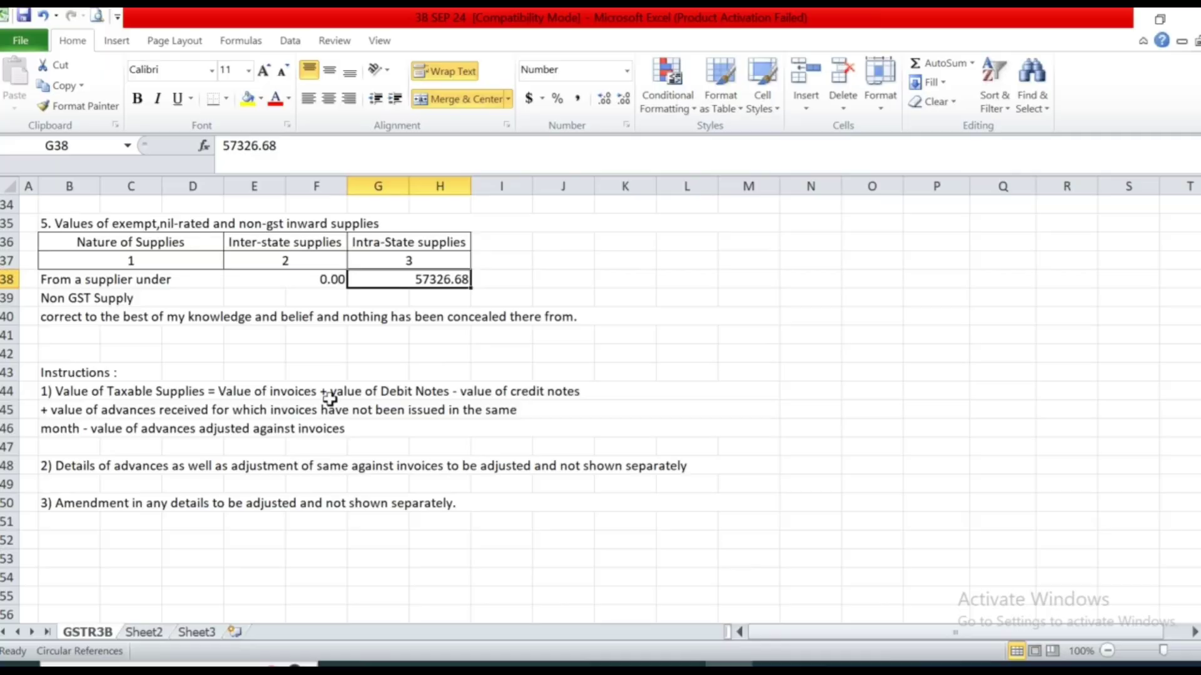
key("alt+Tab")
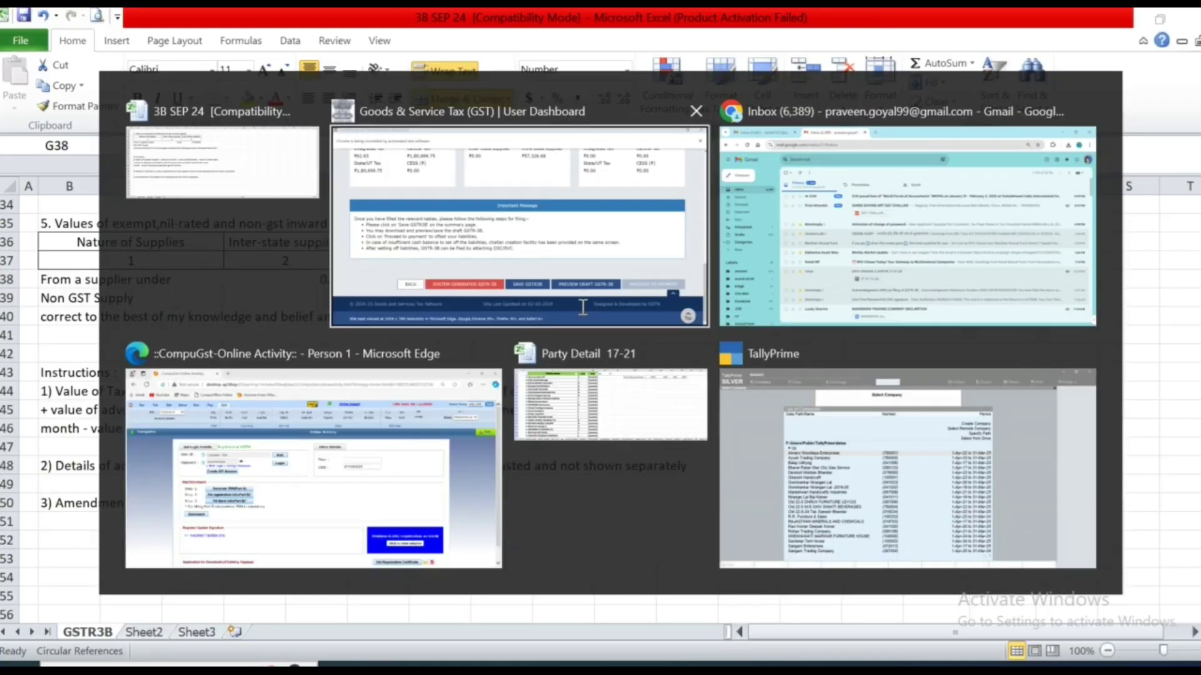
Review the tax, eligible ITC and inward supplies amounts in the GSTR-3B summary for tables 3.1 to 5.1.
scroll(780, 376, "up", 3)
scroll(325, 359, "up", 2)
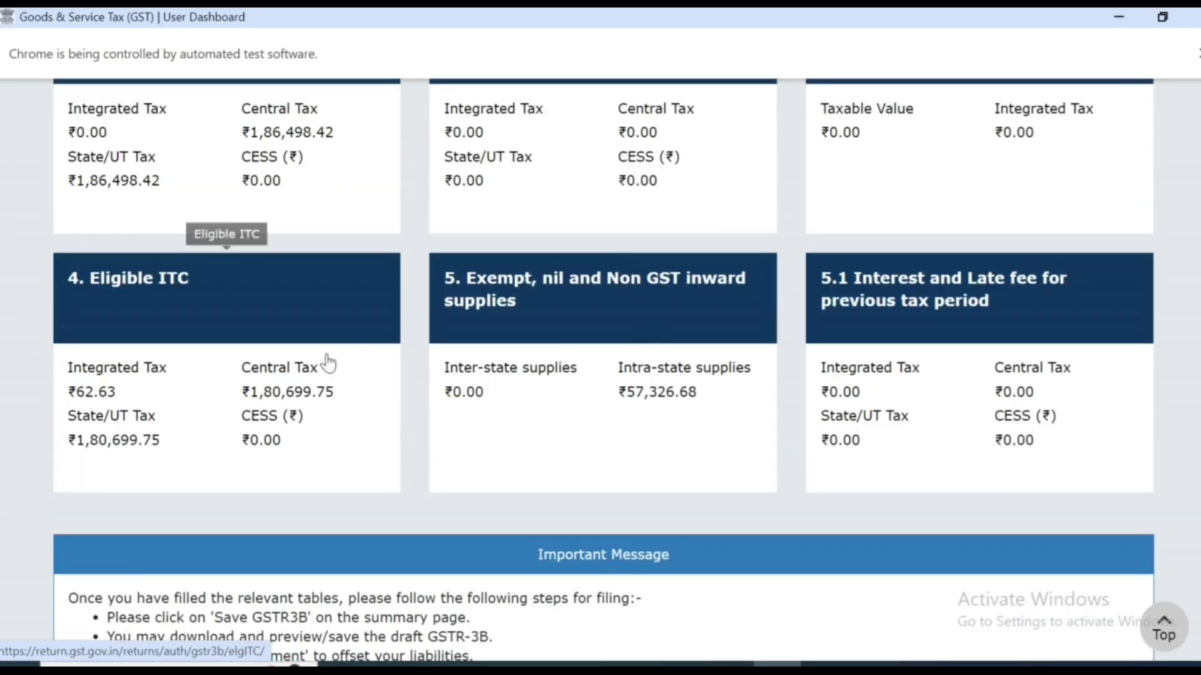
scroll(324, 367, "up", 2)
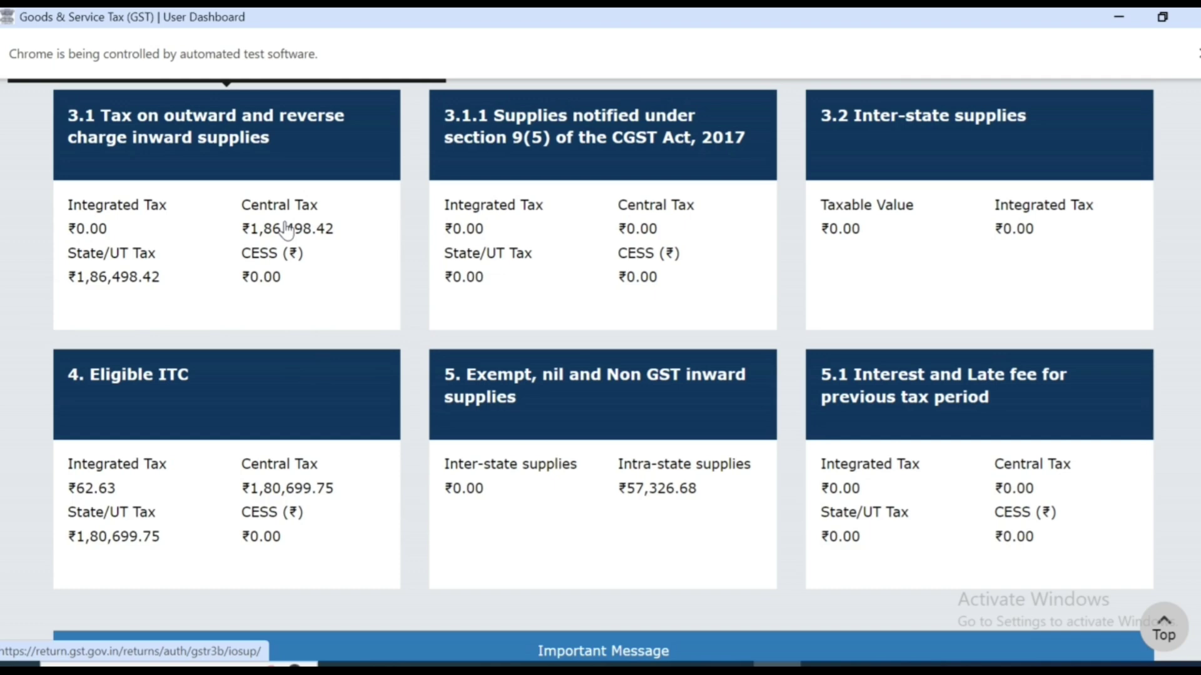
scroll(817, 496, "down", 5)
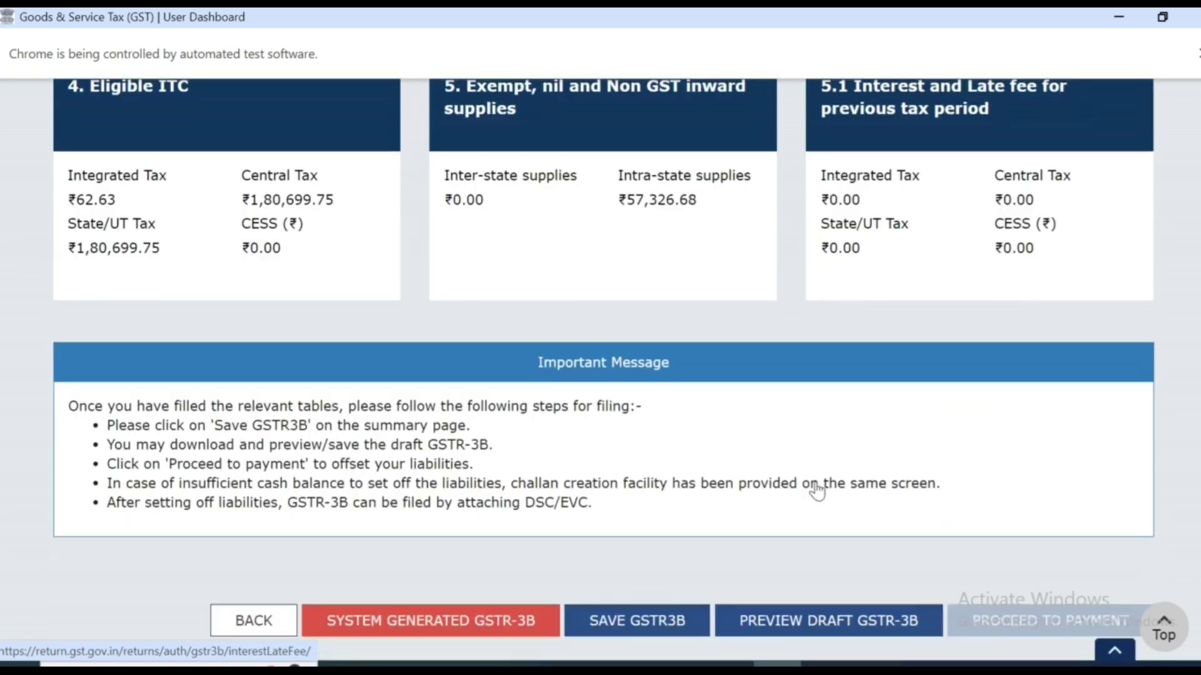
scroll(1038, 407, "up", 5)
scroll(869, 455, "down", 3)
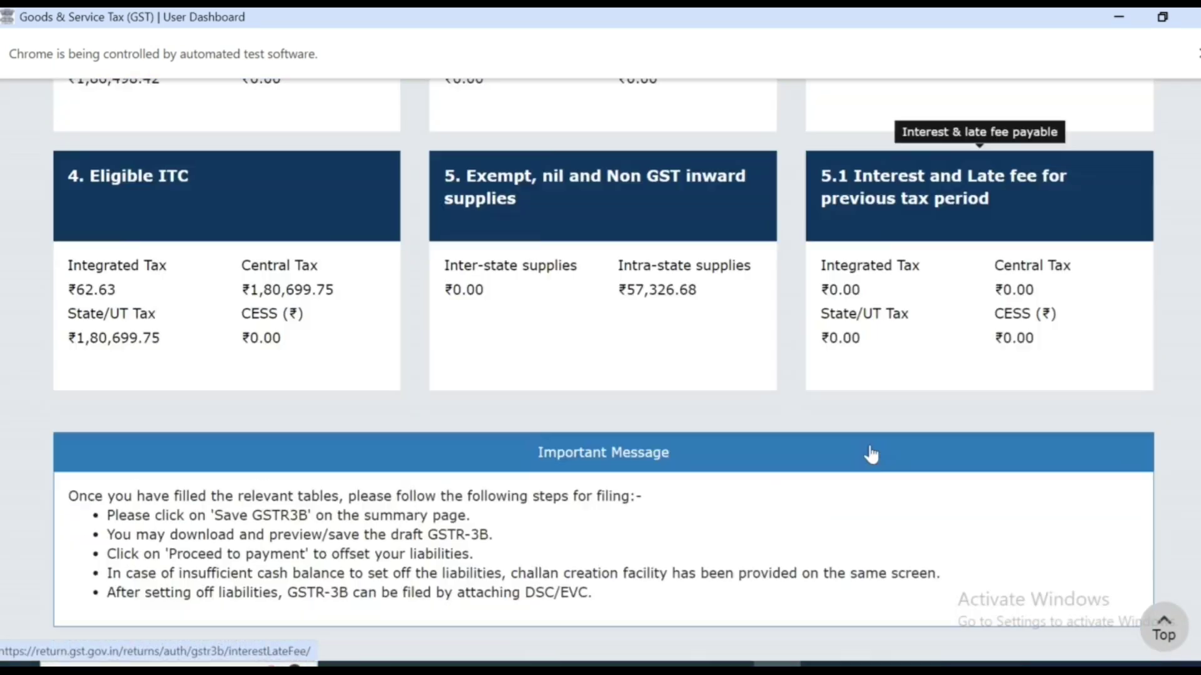
Save the GSTR-3B and check the tables in its draft preview PDF, closing the PDF when done.
scroll(809, 605, "down", 2)
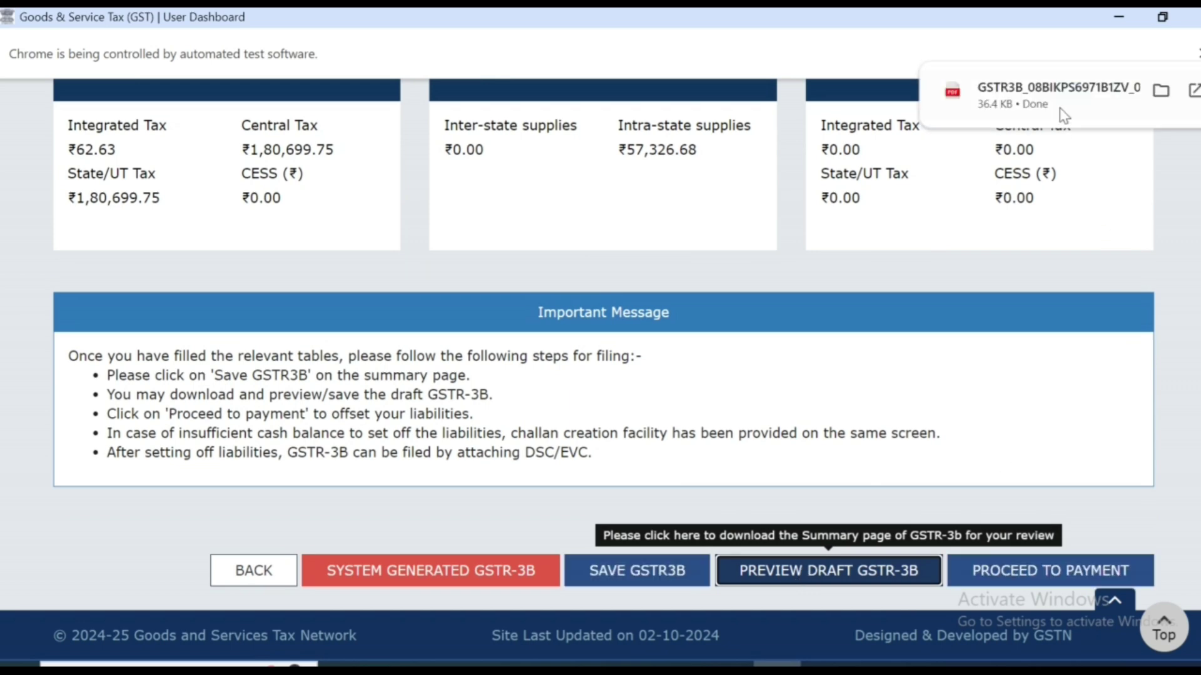
left_click(1063, 103)
scroll(746, 400, "up", 3)
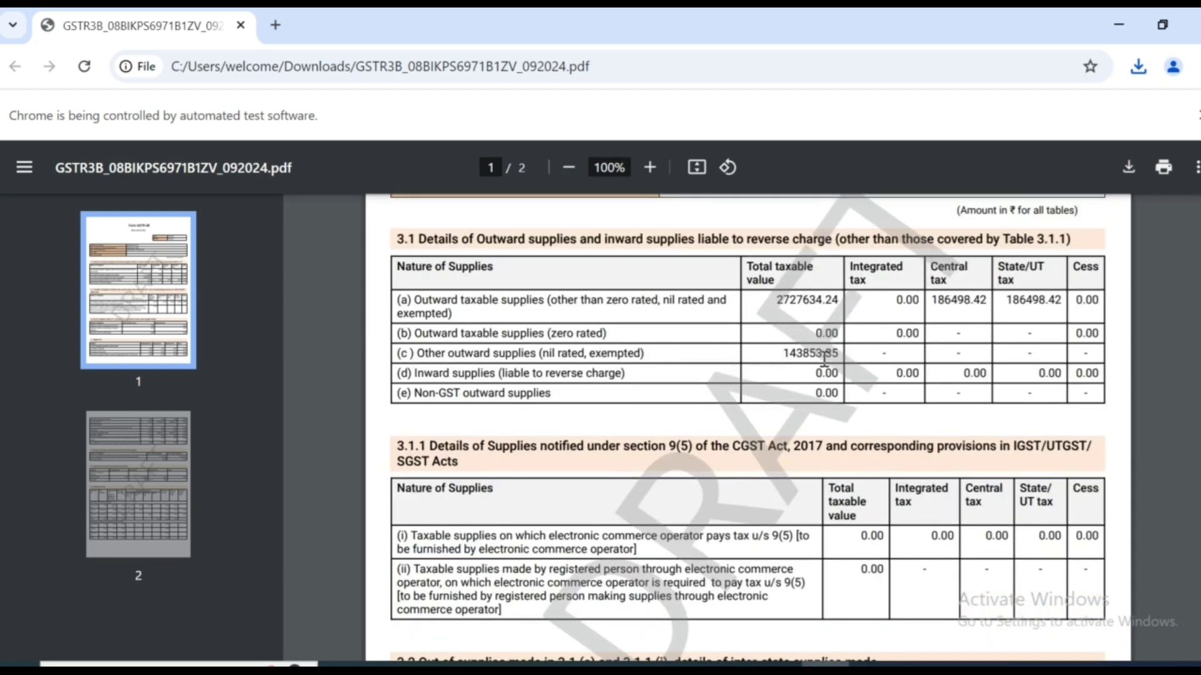
scroll(881, 465, "down", 12)
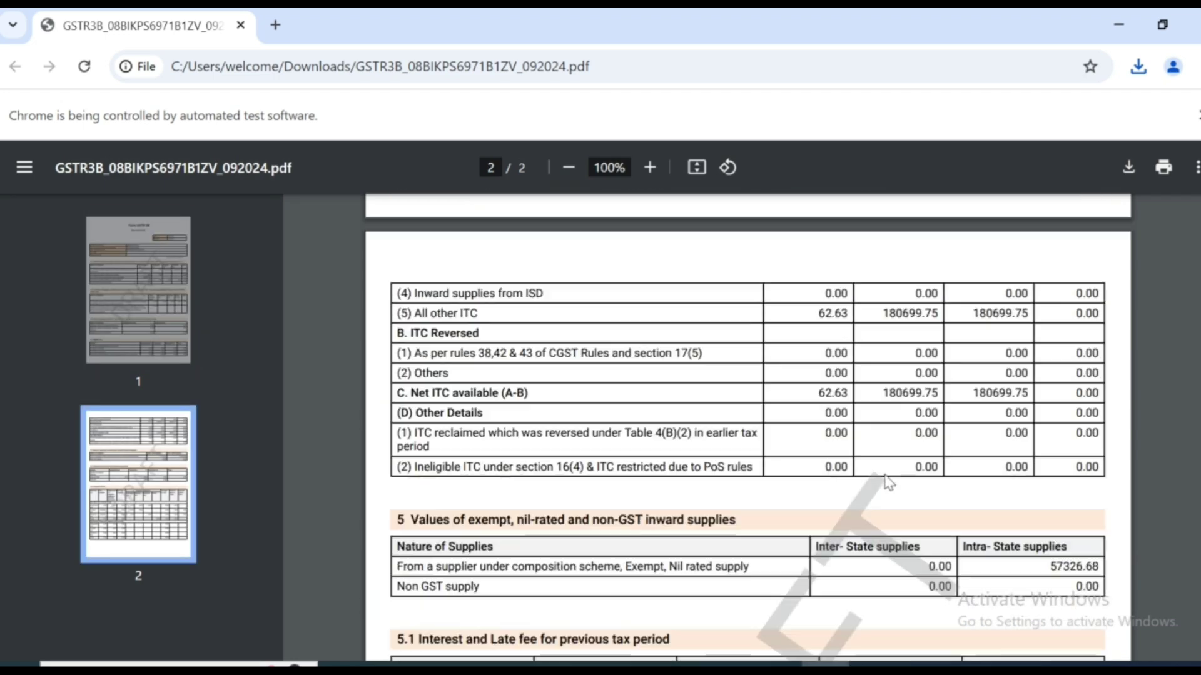
scroll(969, 428, "down", 9)
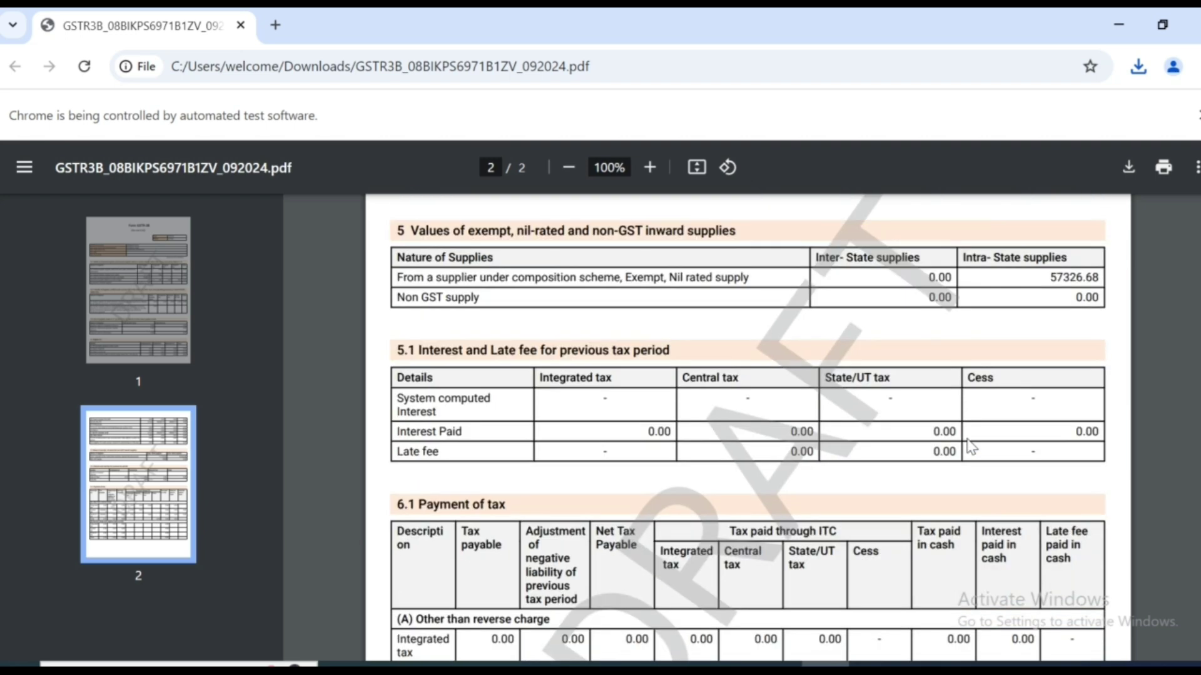
scroll(968, 445, "up", 5)
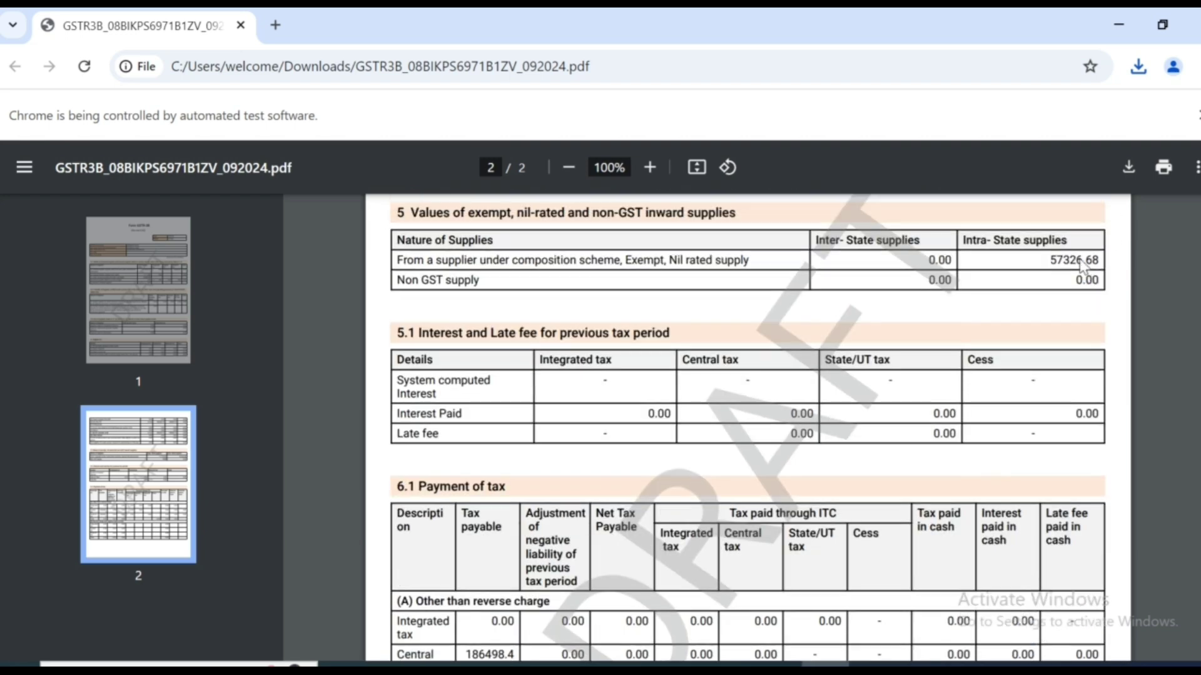
left_click(1193, 25)
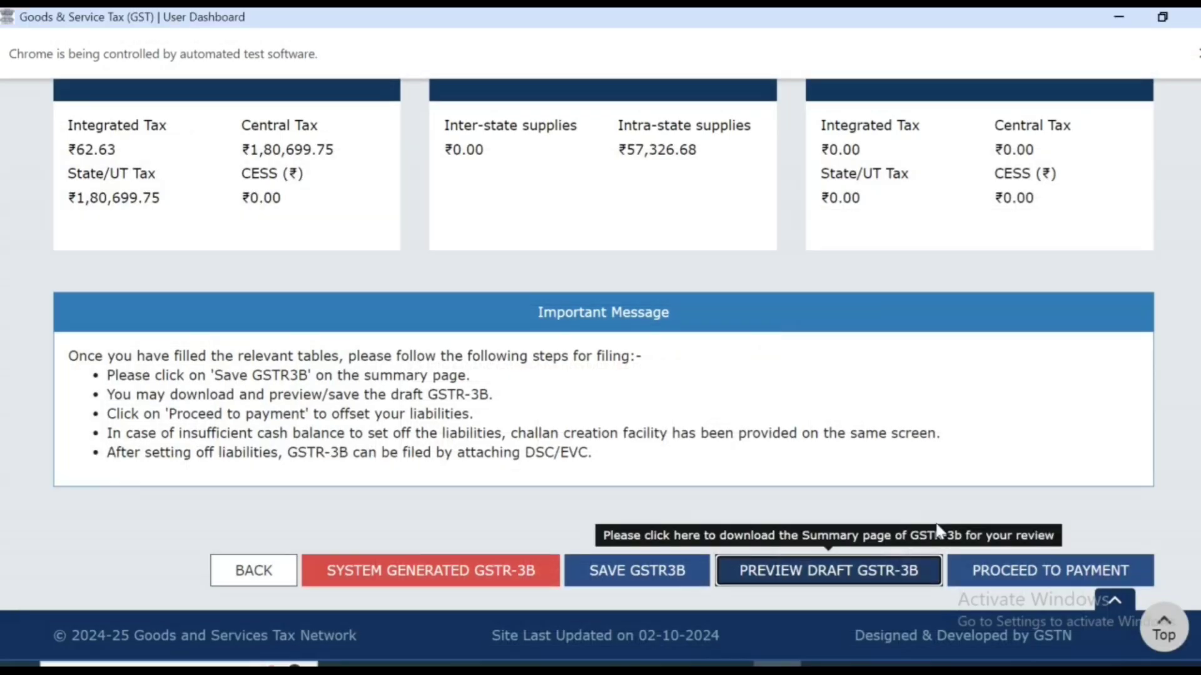
Proceed to payment of tax and offset the liability by posting the suggested ITC utilisation to the ledger.
left_click(1027, 566)
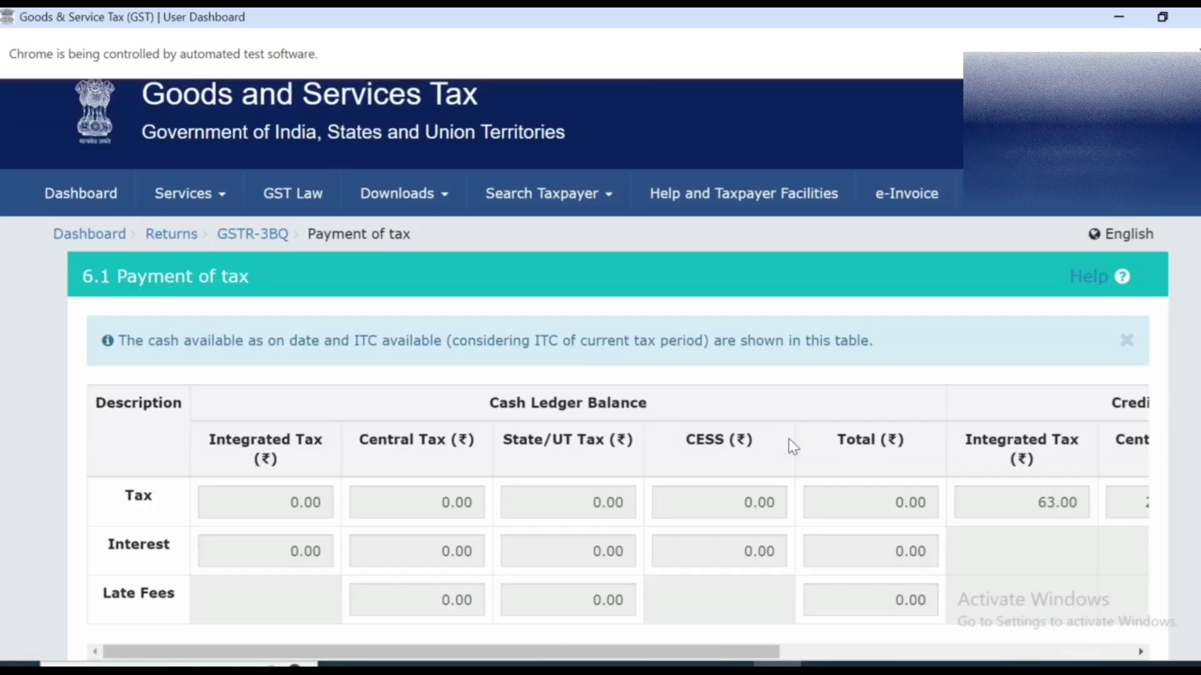
scroll(790, 438, "down", 10)
scroll(781, 436, "down", 2)
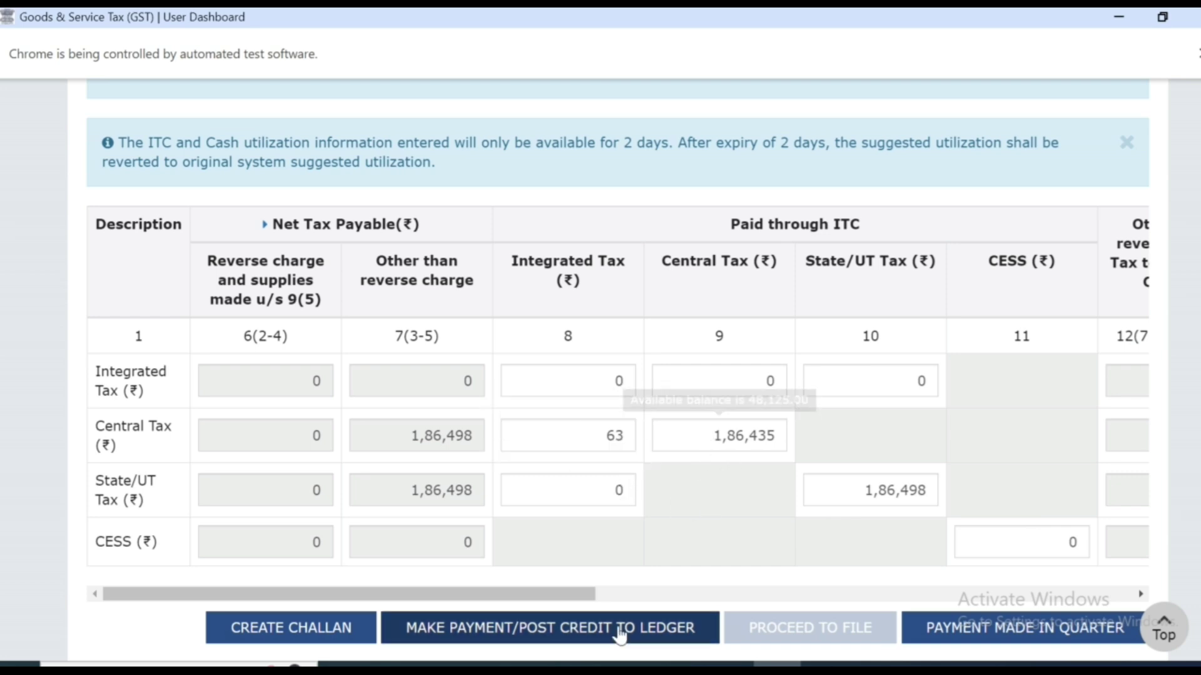
left_click(621, 628)
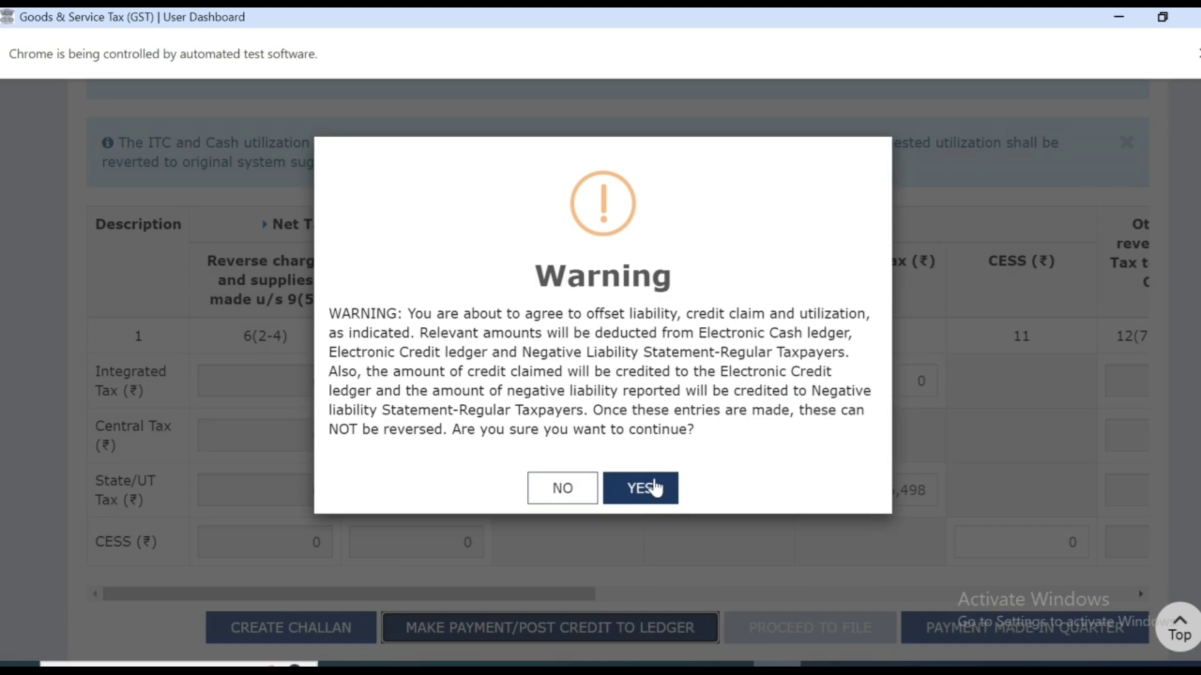
left_click(653, 488)
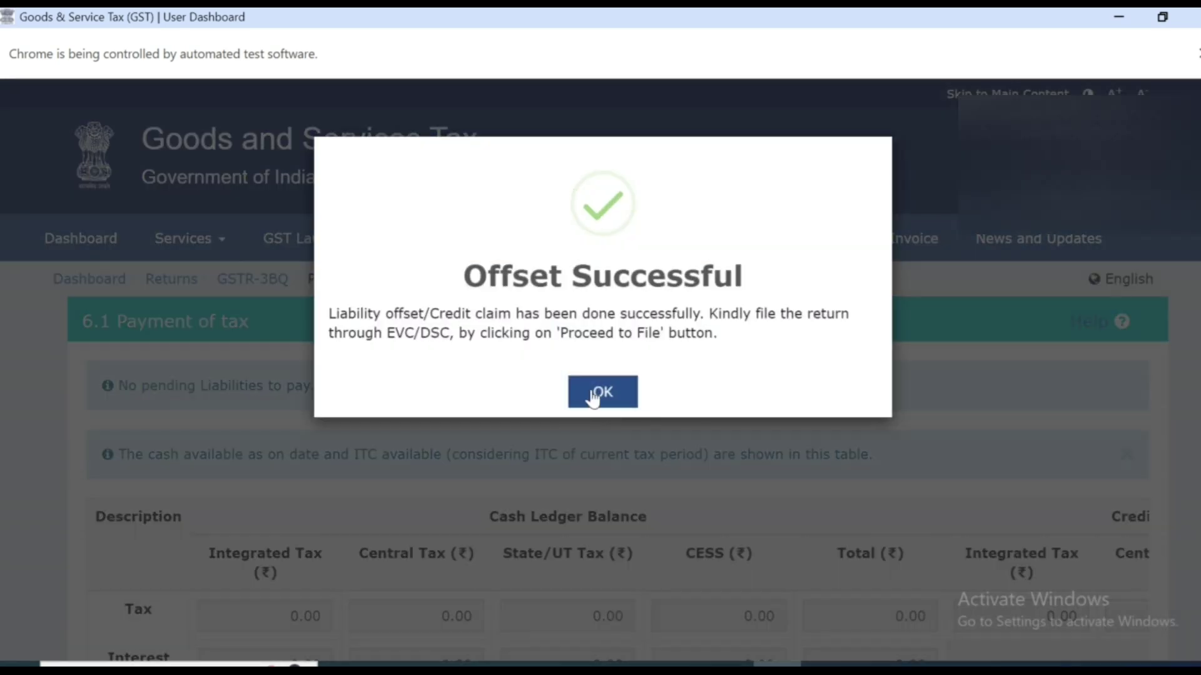
left_click(600, 392)
Proceed to filing, affirm the verification declaration and select the authorised signatory.
scroll(625, 429, "down", 10)
scroll(754, 480, "down", 7)
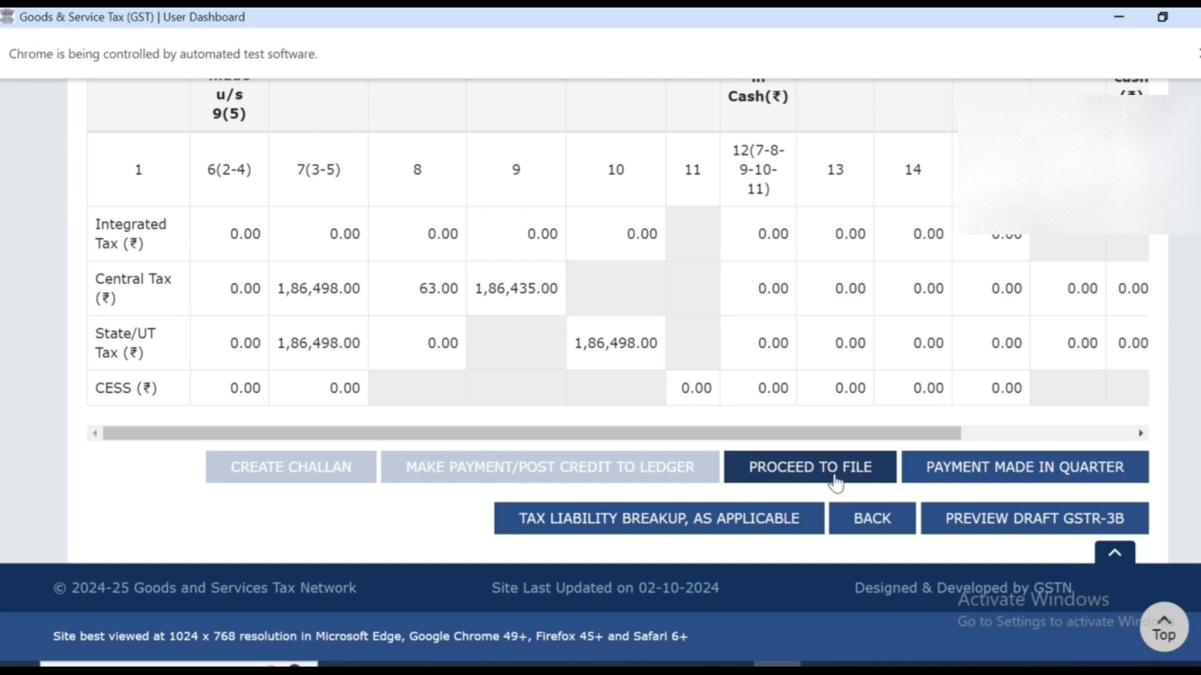
left_click(834, 480)
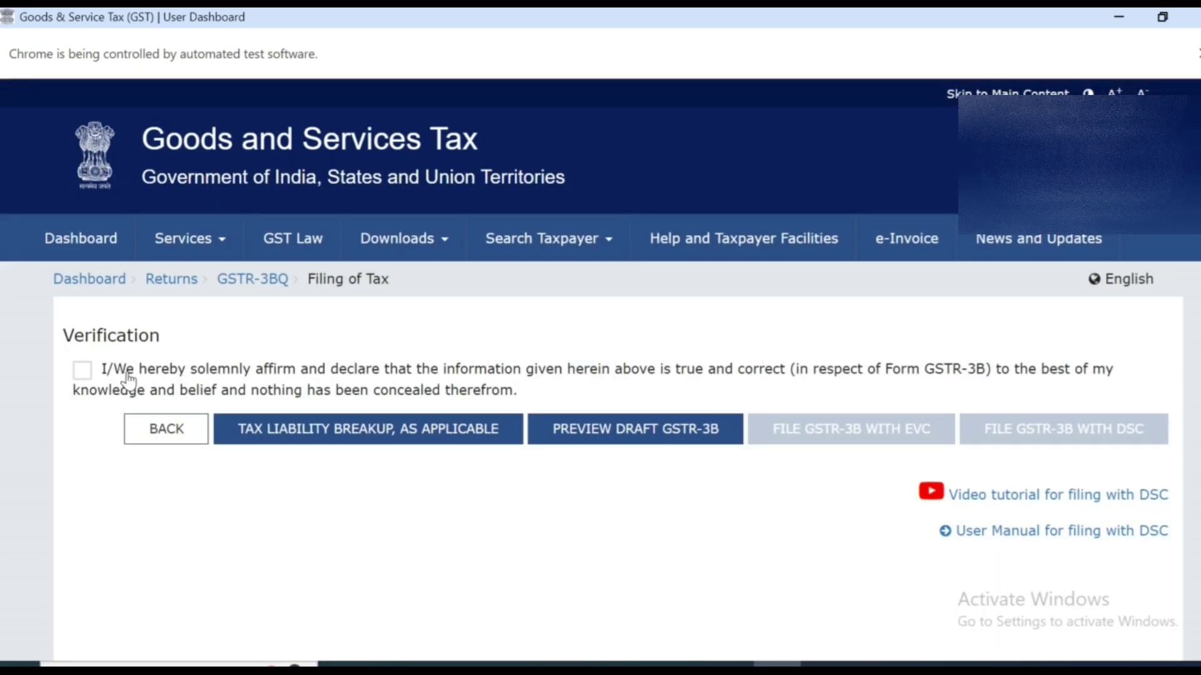
left_click(128, 378)
left_click(159, 445)
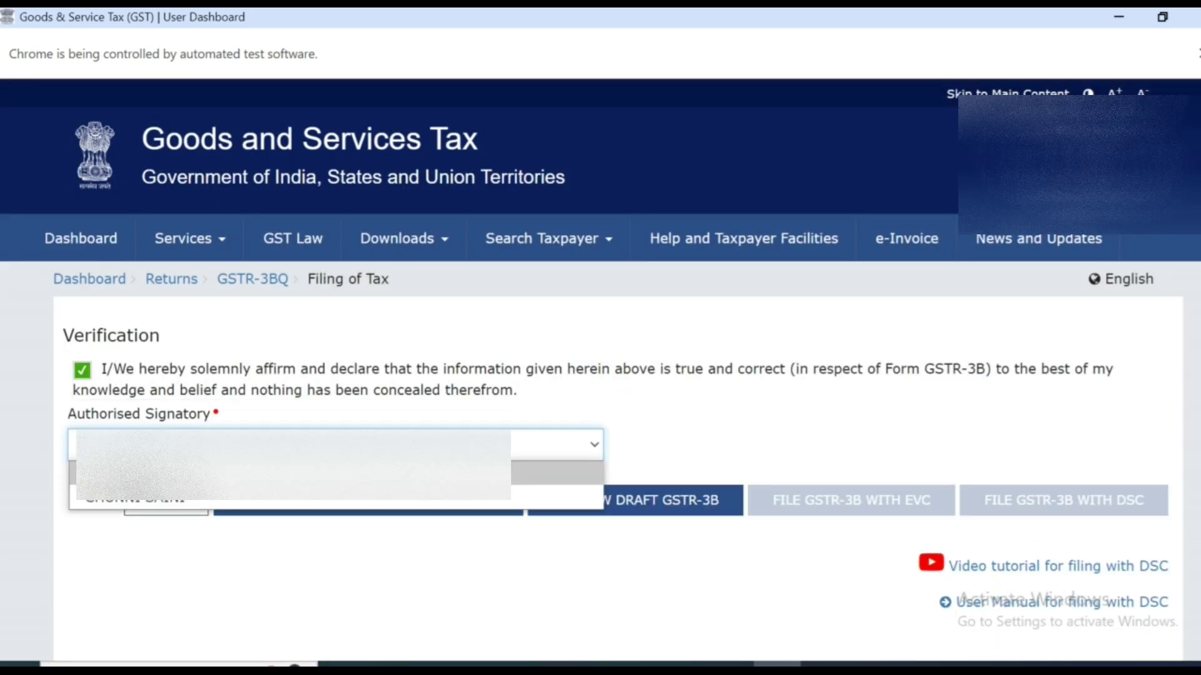
left_click(159, 506)
File the GSTR-3B with EVC by entering and verifying the one-time password.
left_click(903, 505)
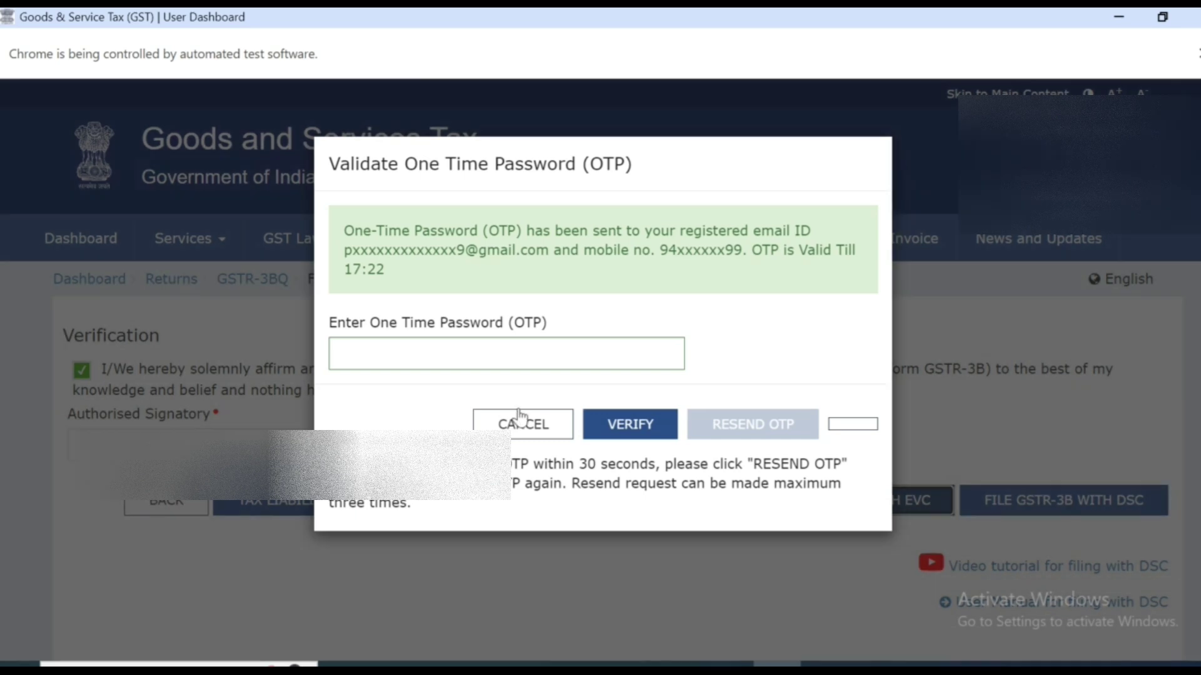
left_click(448, 346)
key("ctrl+v")
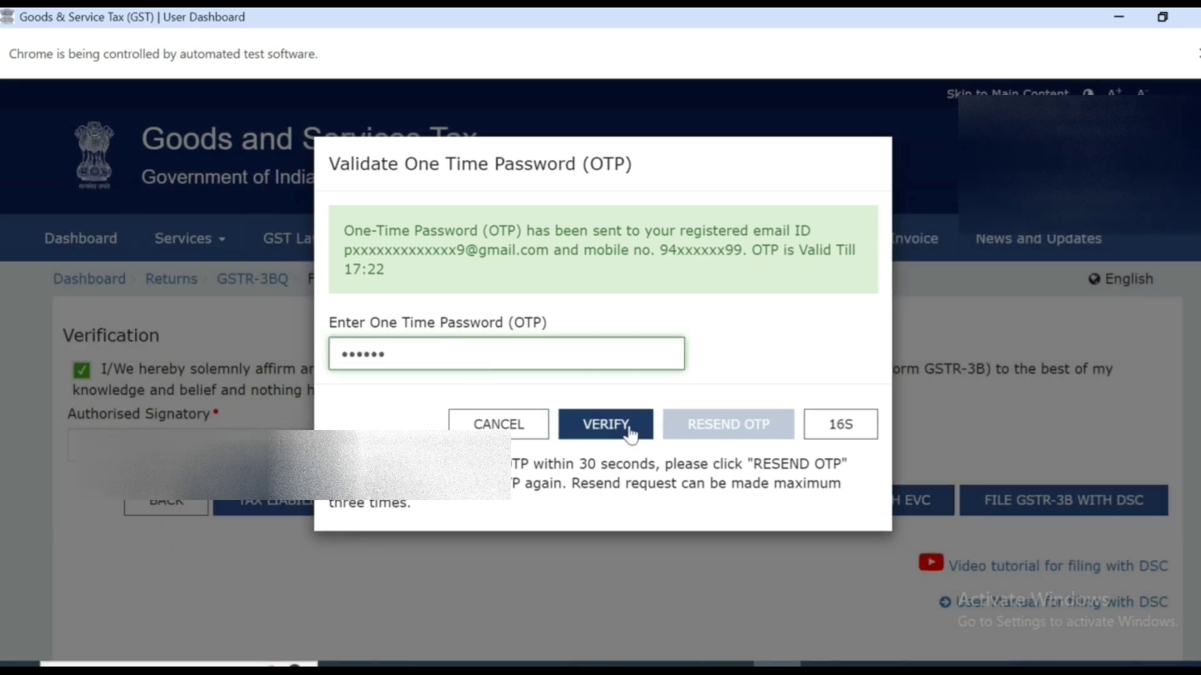
left_click(630, 431)
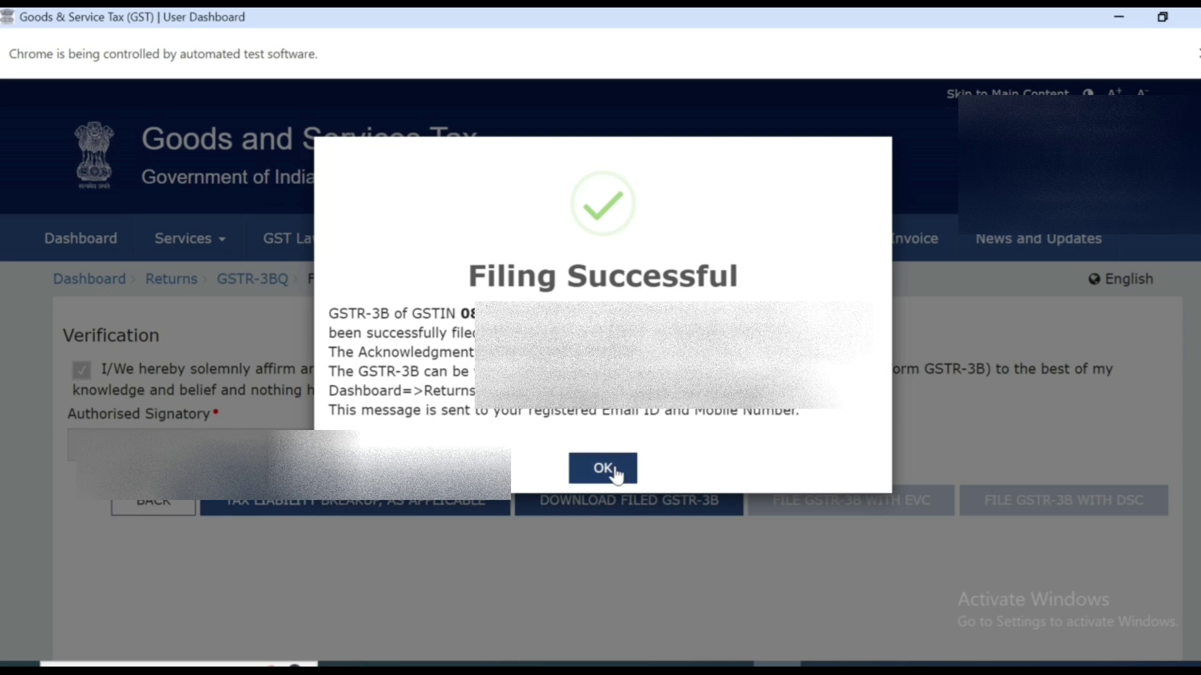
left_click(603, 469)
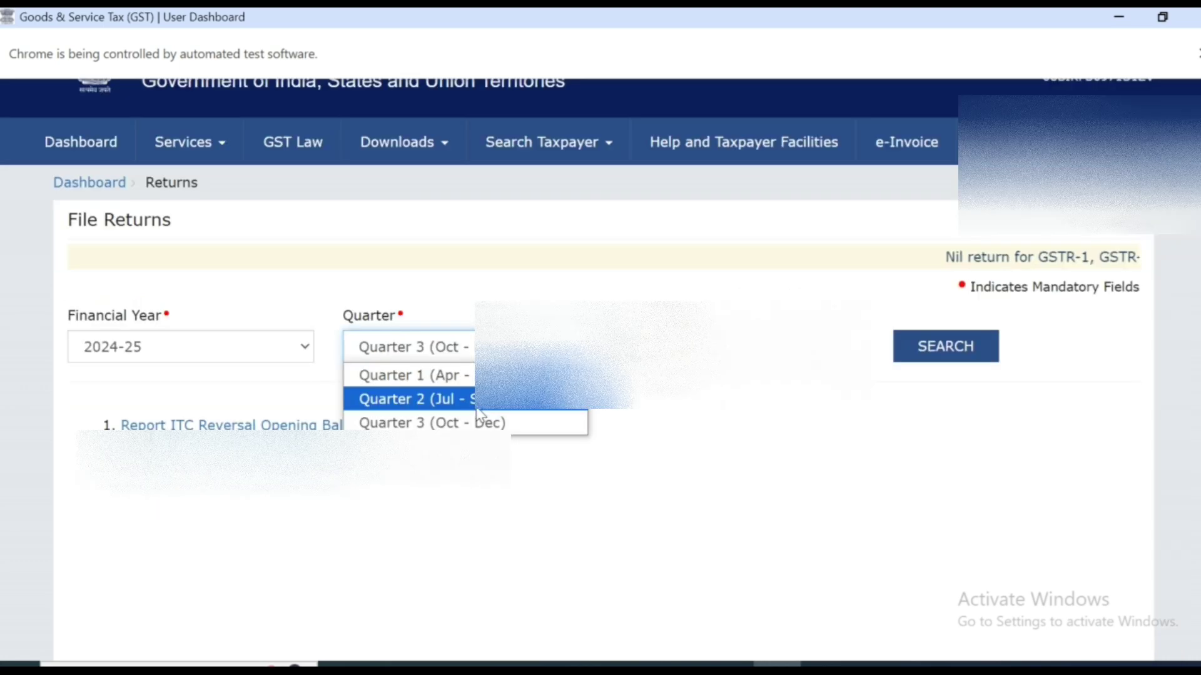
Search the returns for 2024-25, Quarter 2 (Jul - Sep), September, and check the filing status of GSTR-3B.
left_click(480, 423)
left_click(480, 347)
left_click(481, 401)
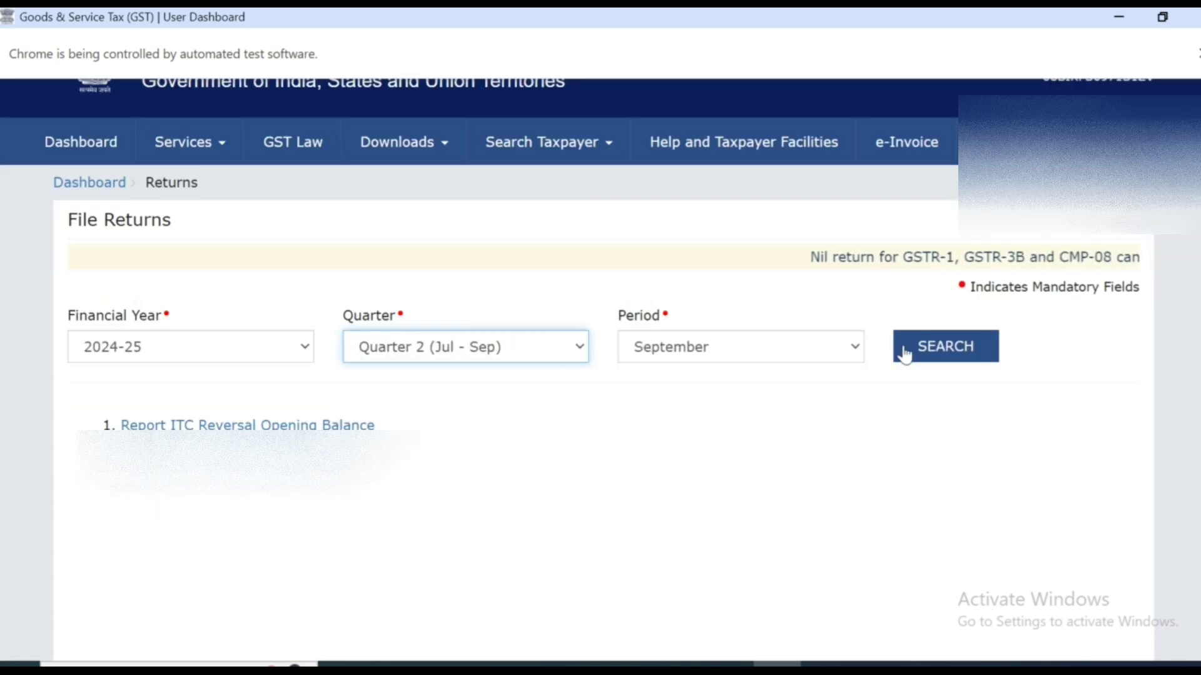
left_click(903, 351)
scroll(337, 412, "down", 5)
scroll(337, 412, "down", 3)
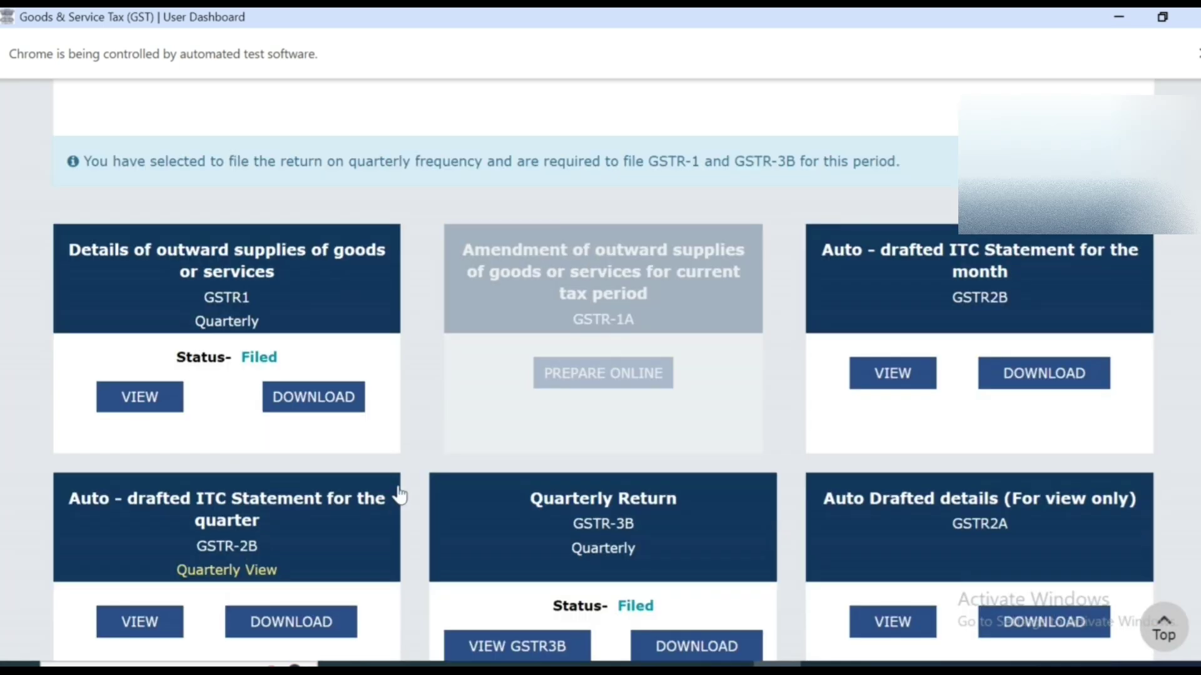